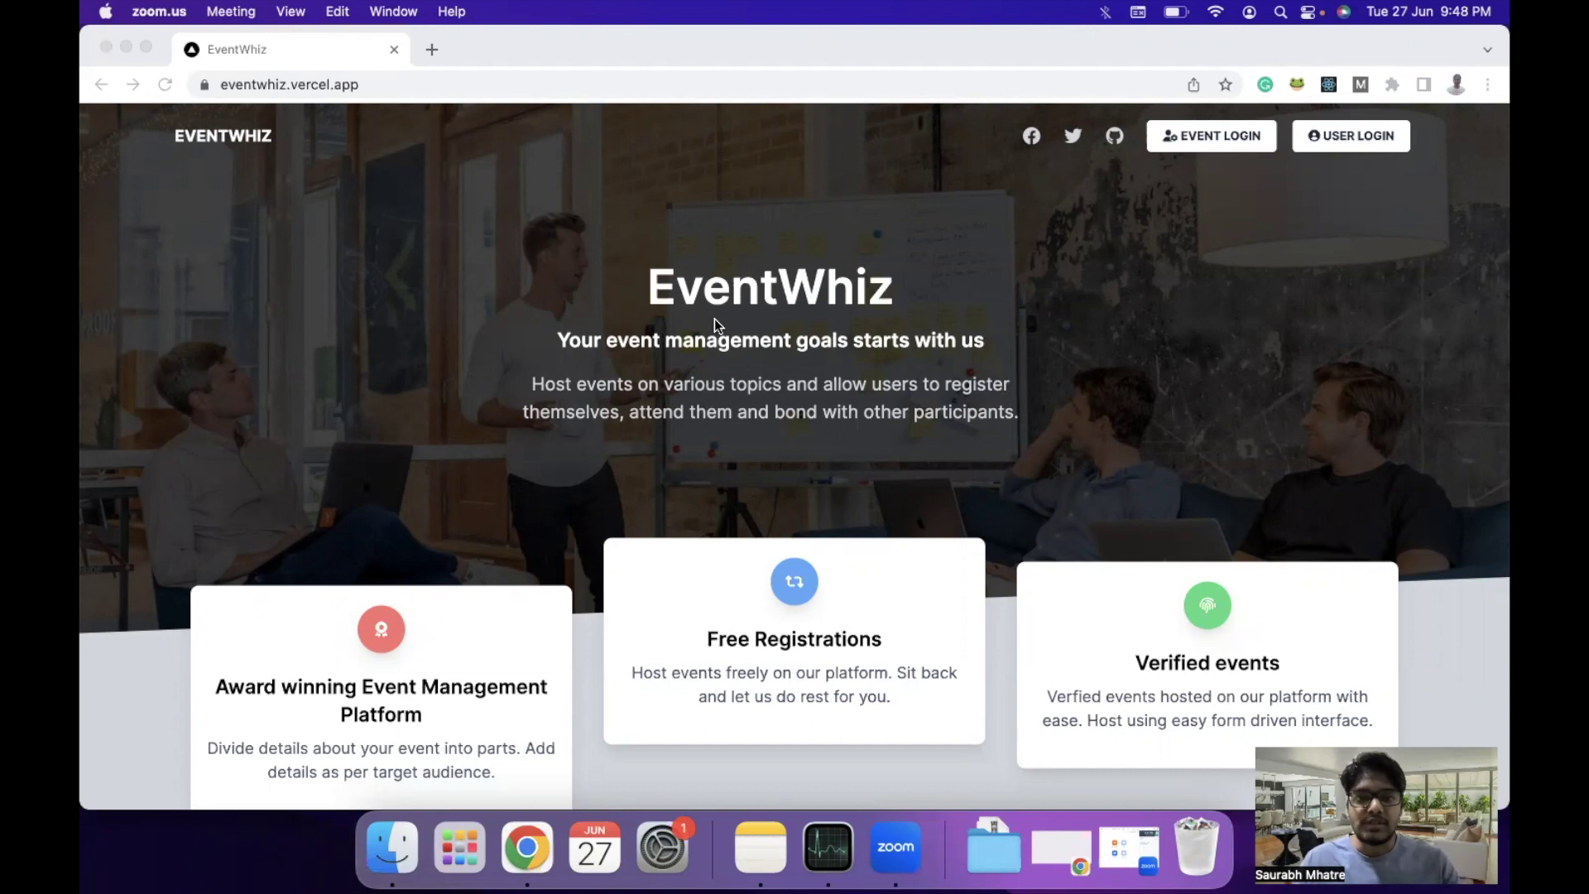
# Scroll through the landing page, then go to the EVENT LOGIN page.
pyautogui.scroll(-2, 714, 469)
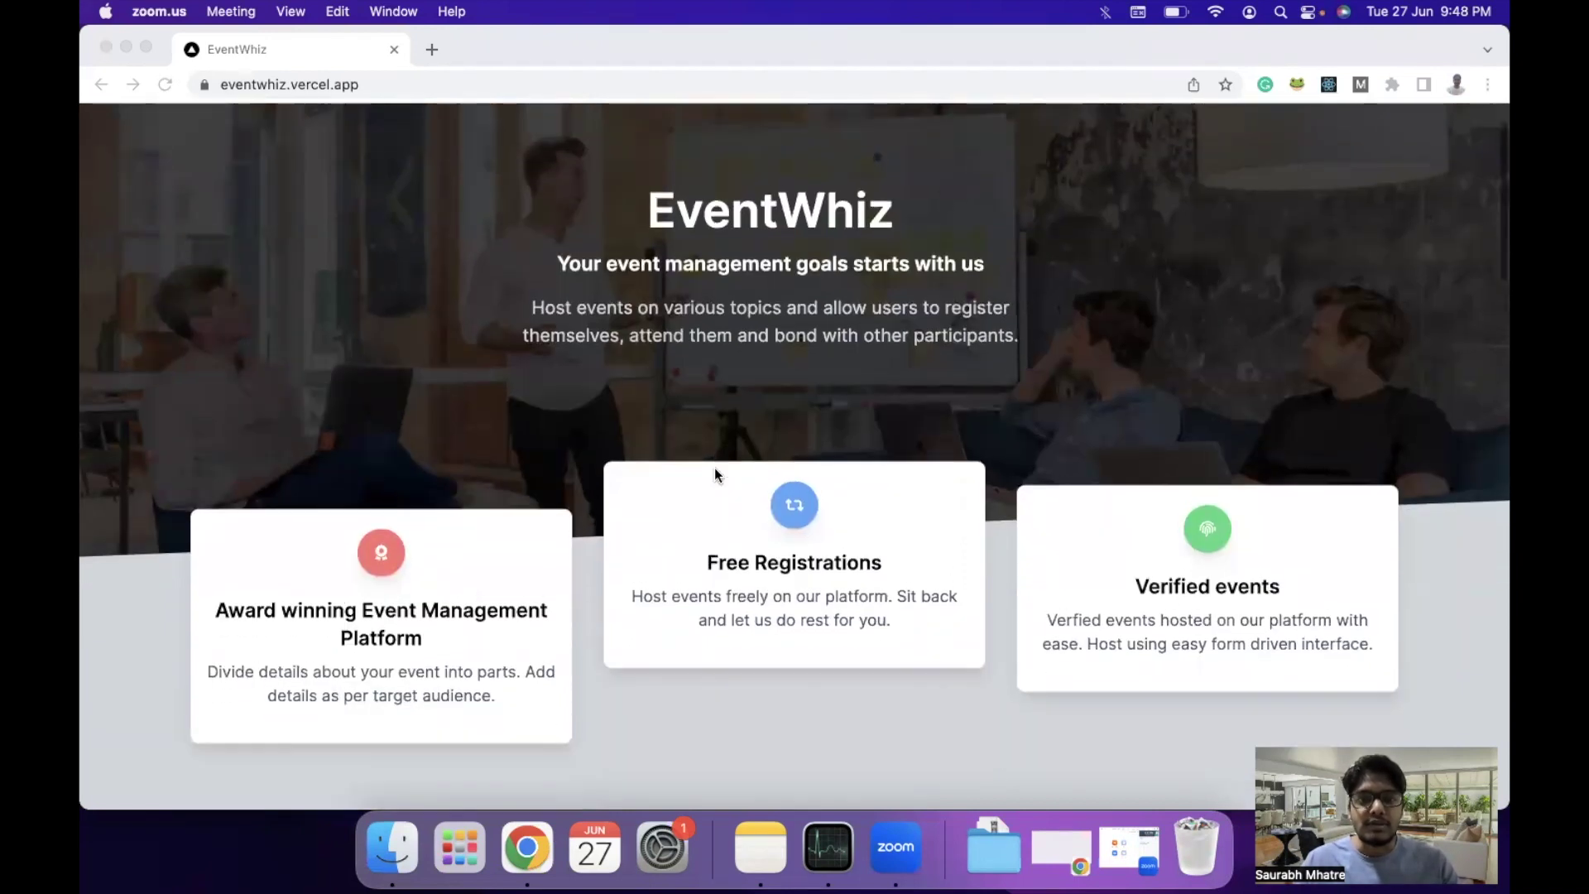
pyautogui.scroll(1, 697, 399)
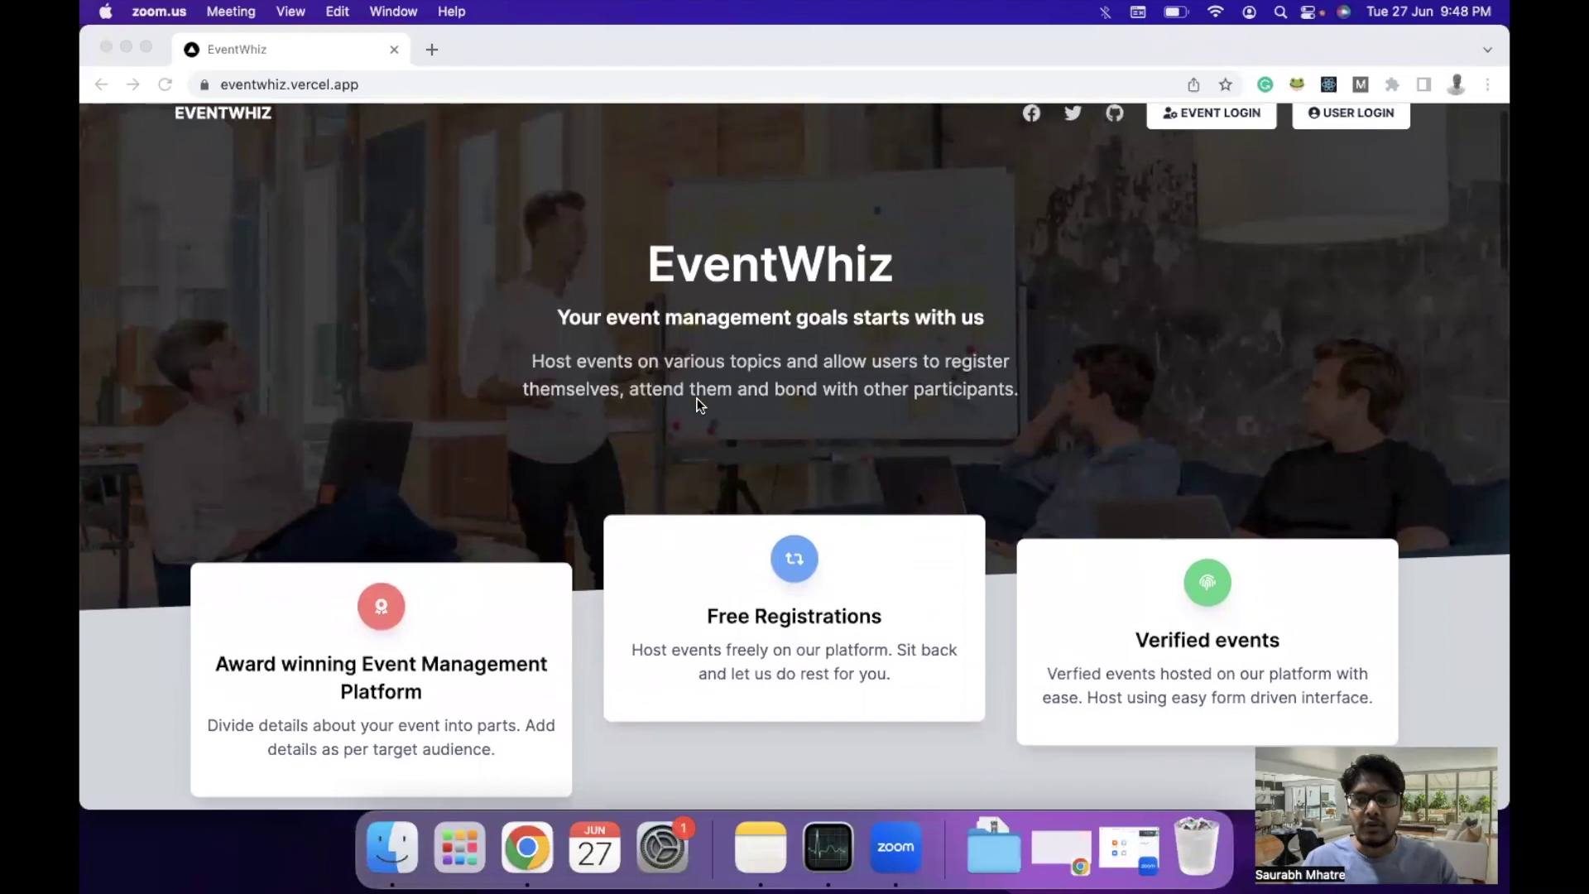
pyautogui.scroll(-2, 687, 469)
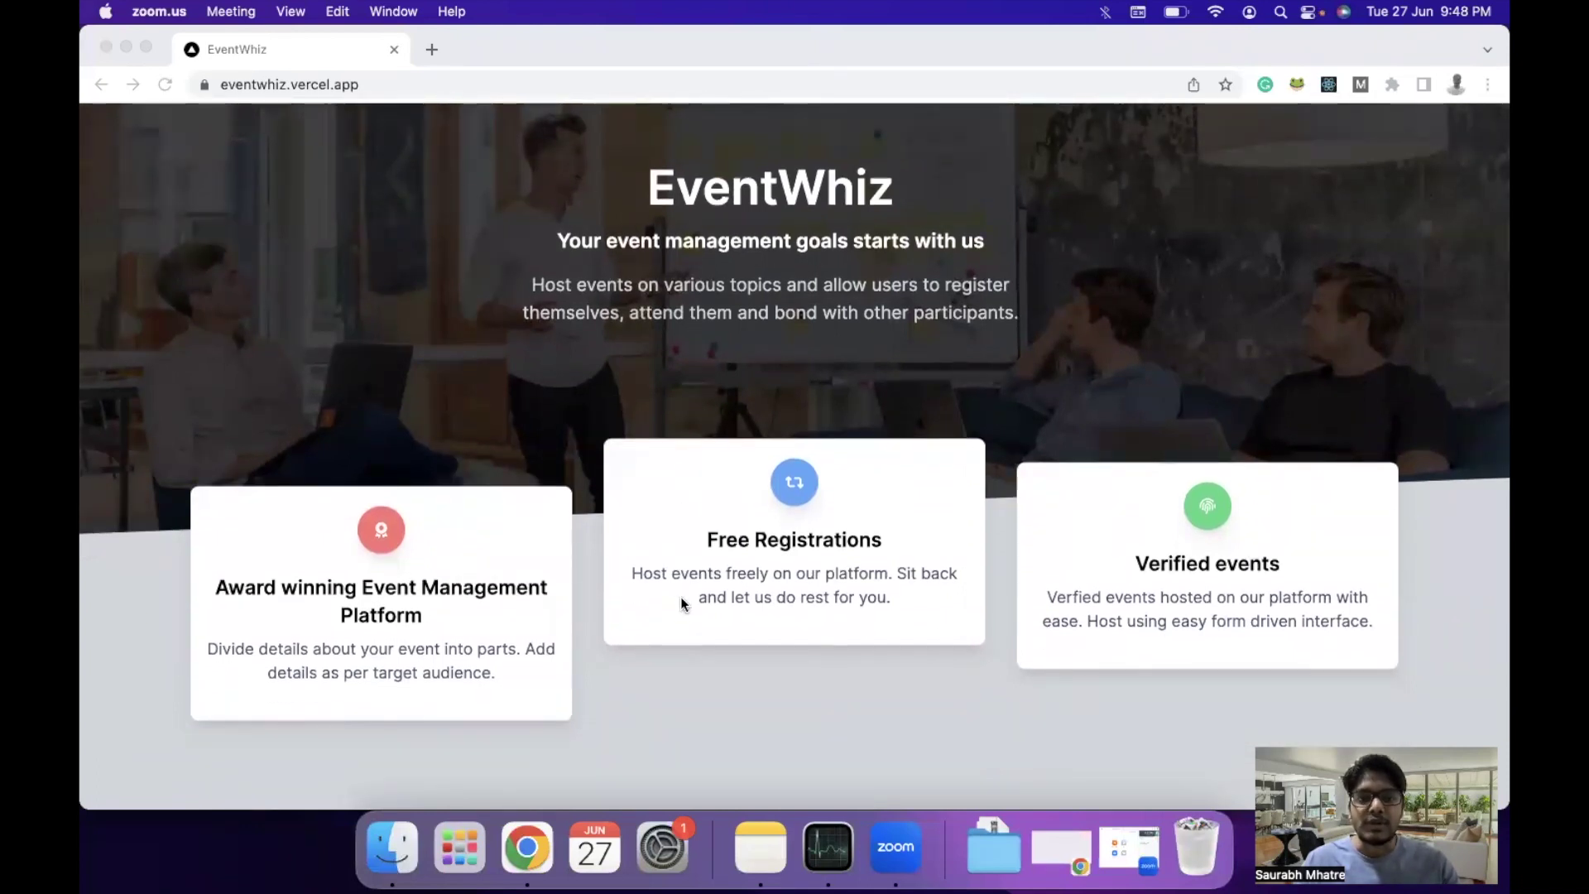
pyautogui.scroll(-4, 682, 603)
pyautogui.scroll(-8, 681, 603)
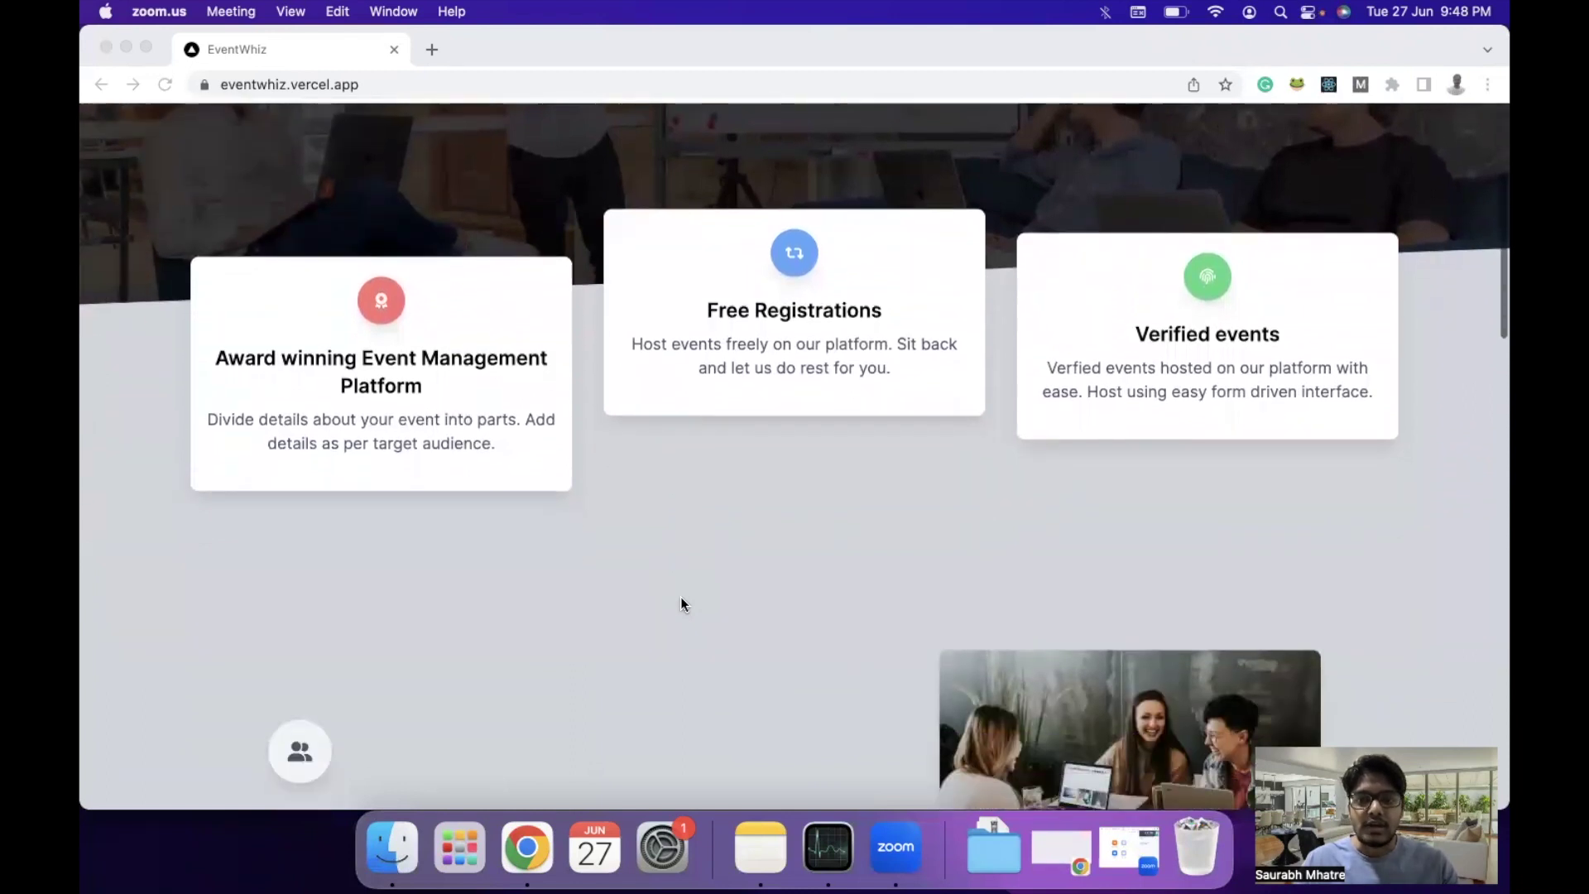
pyautogui.scroll(-5, 681, 602)
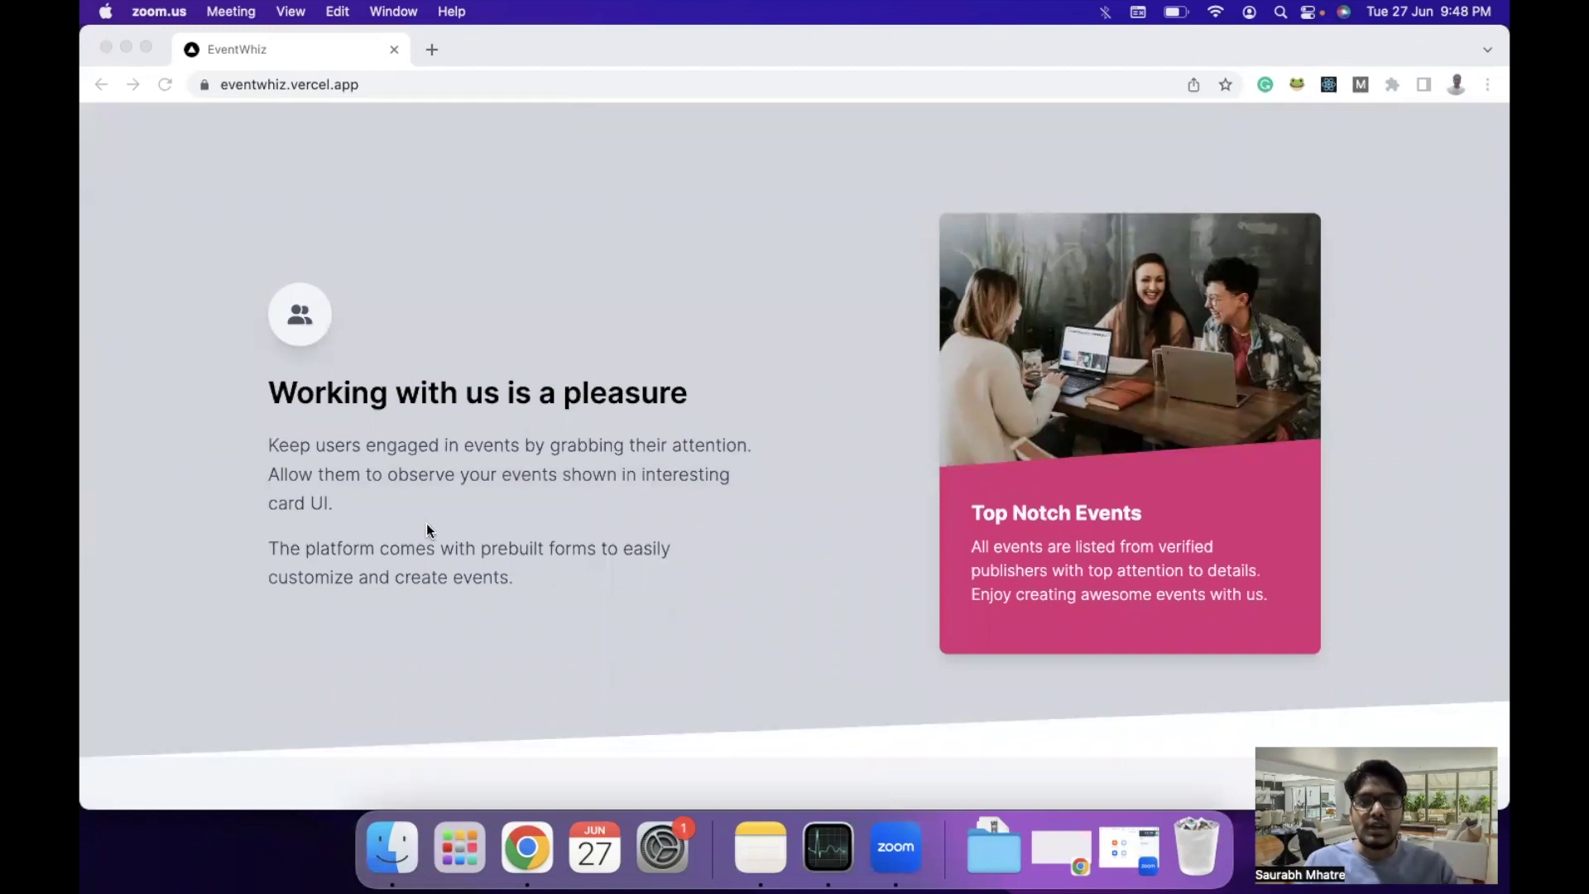
pyautogui.scroll(-4, 507, 617)
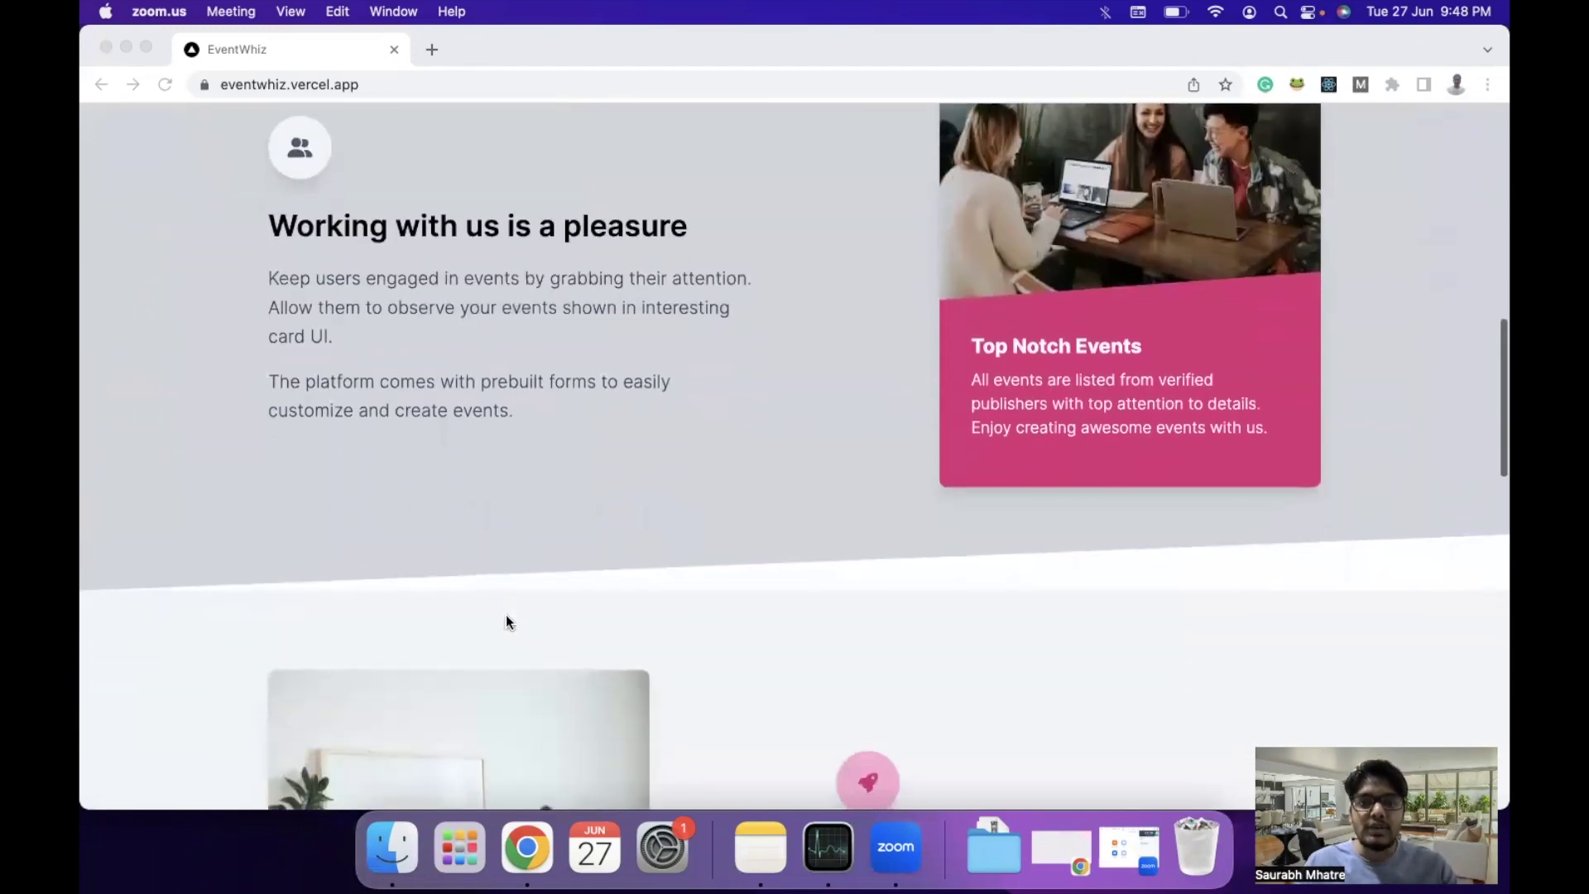
pyautogui.scroll(-2, 506, 621)
pyautogui.scroll(3, 506, 621)
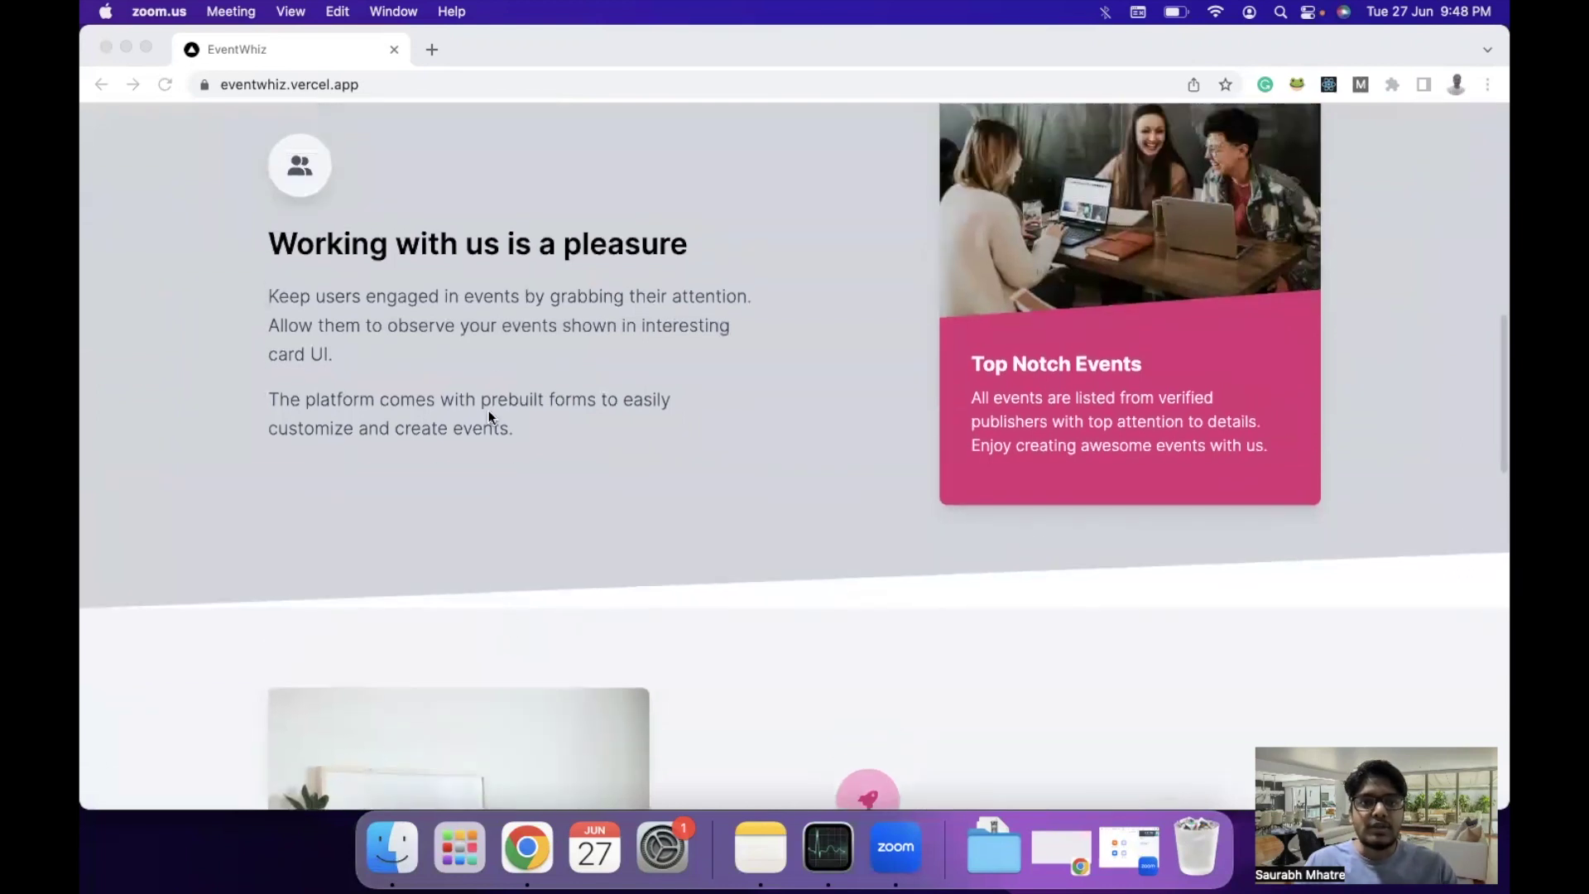
pyautogui.scroll(-8, 538, 509)
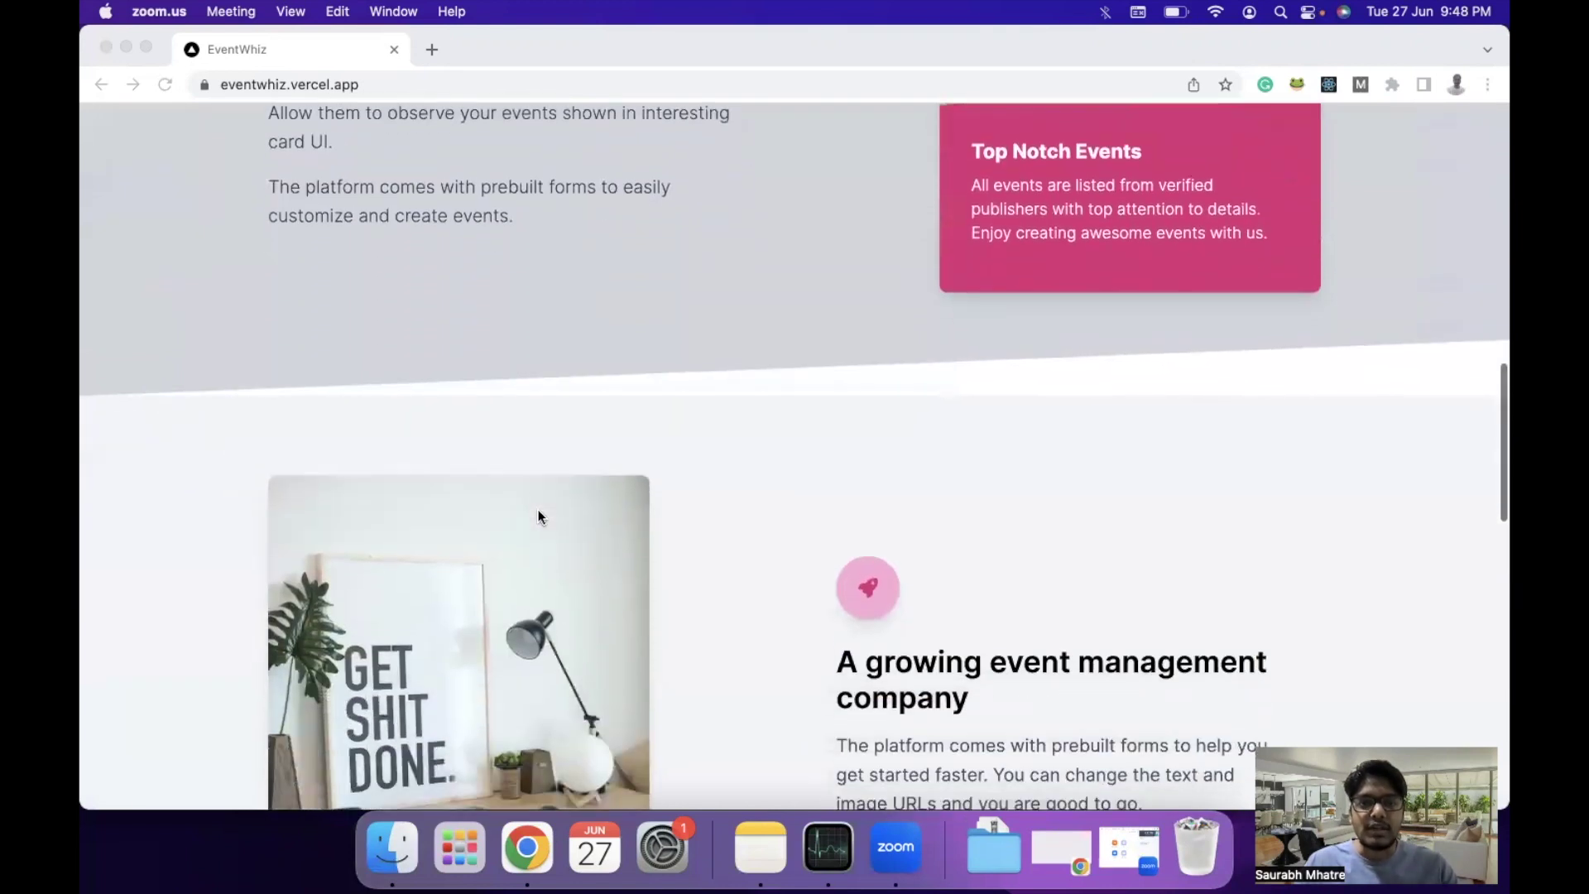
pyautogui.scroll(-4, 538, 515)
pyautogui.scroll(-2, 538, 515)
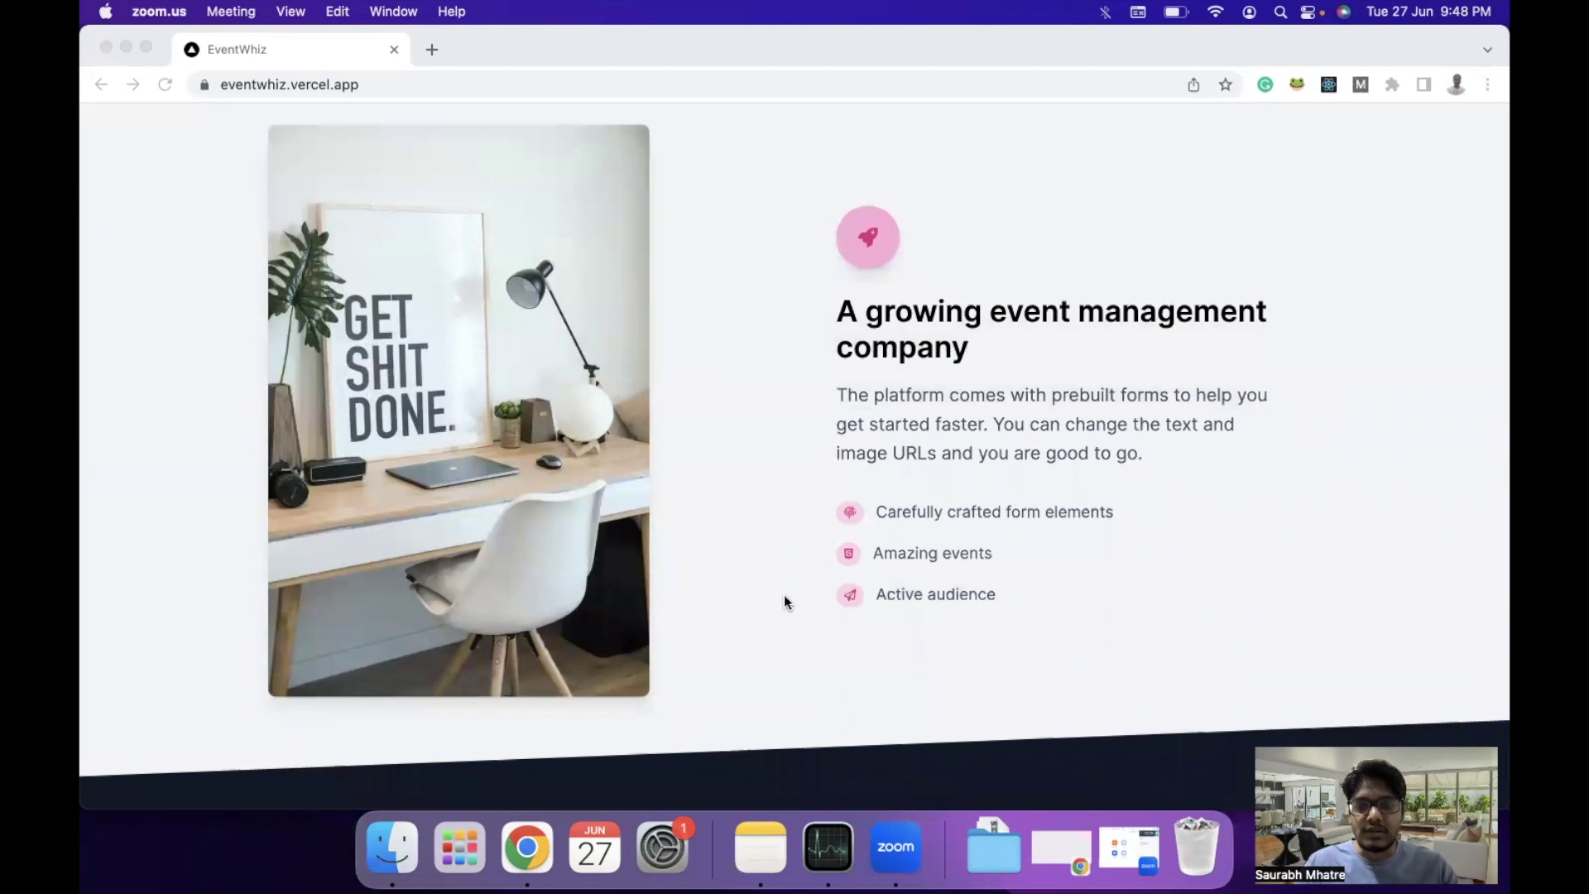
pyautogui.scroll(-10, 784, 597)
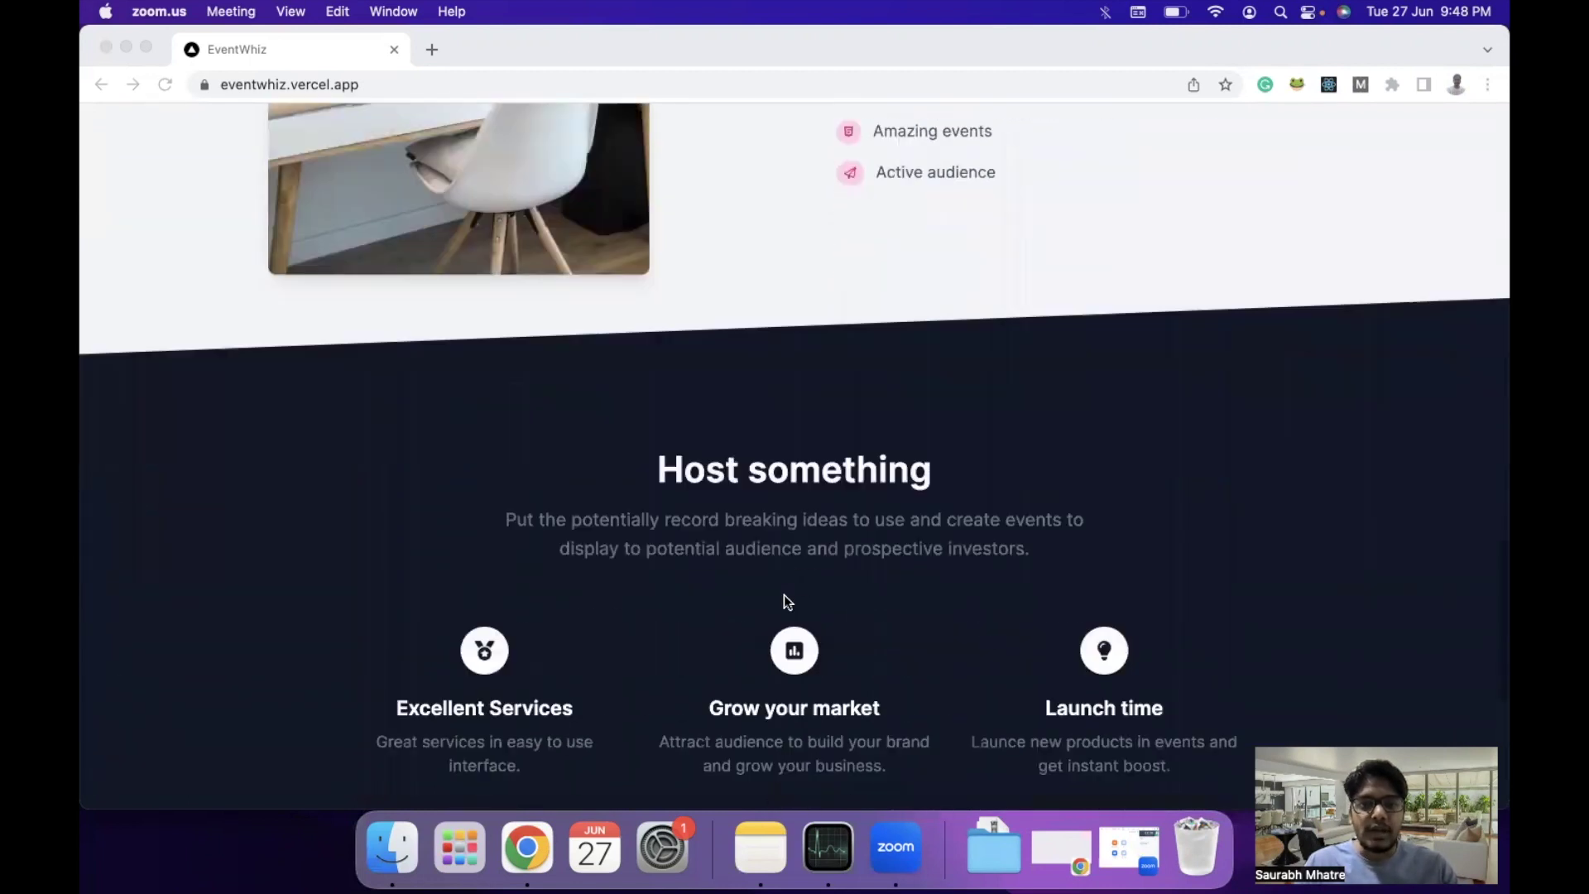
pyautogui.scroll(-1, 783, 594)
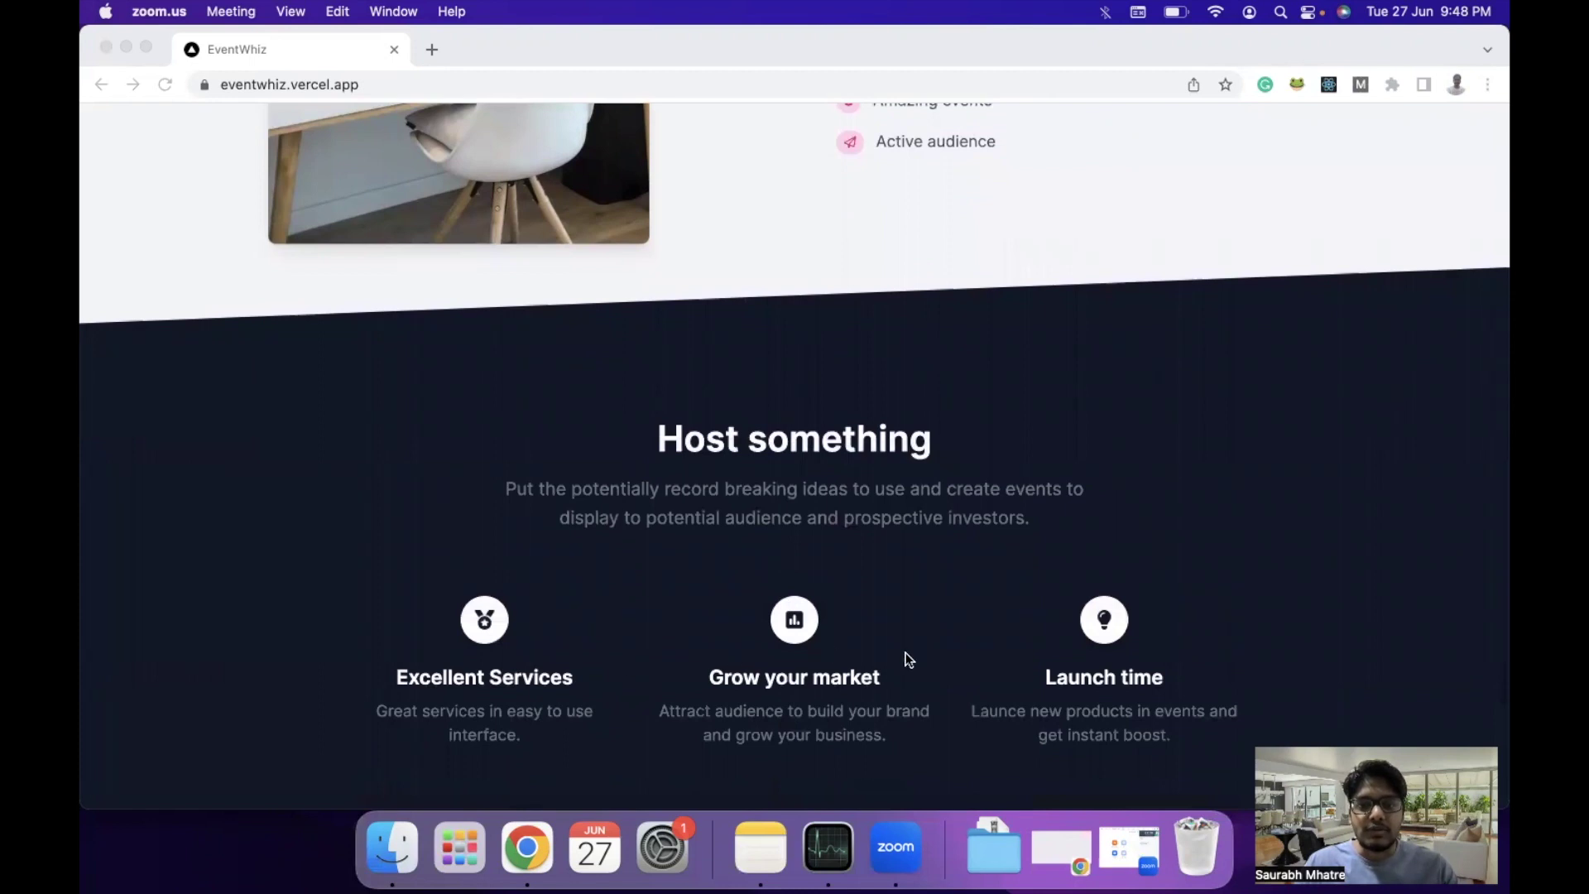
pyautogui.scroll(1, 912, 612)
pyautogui.scroll(20, 911, 616)
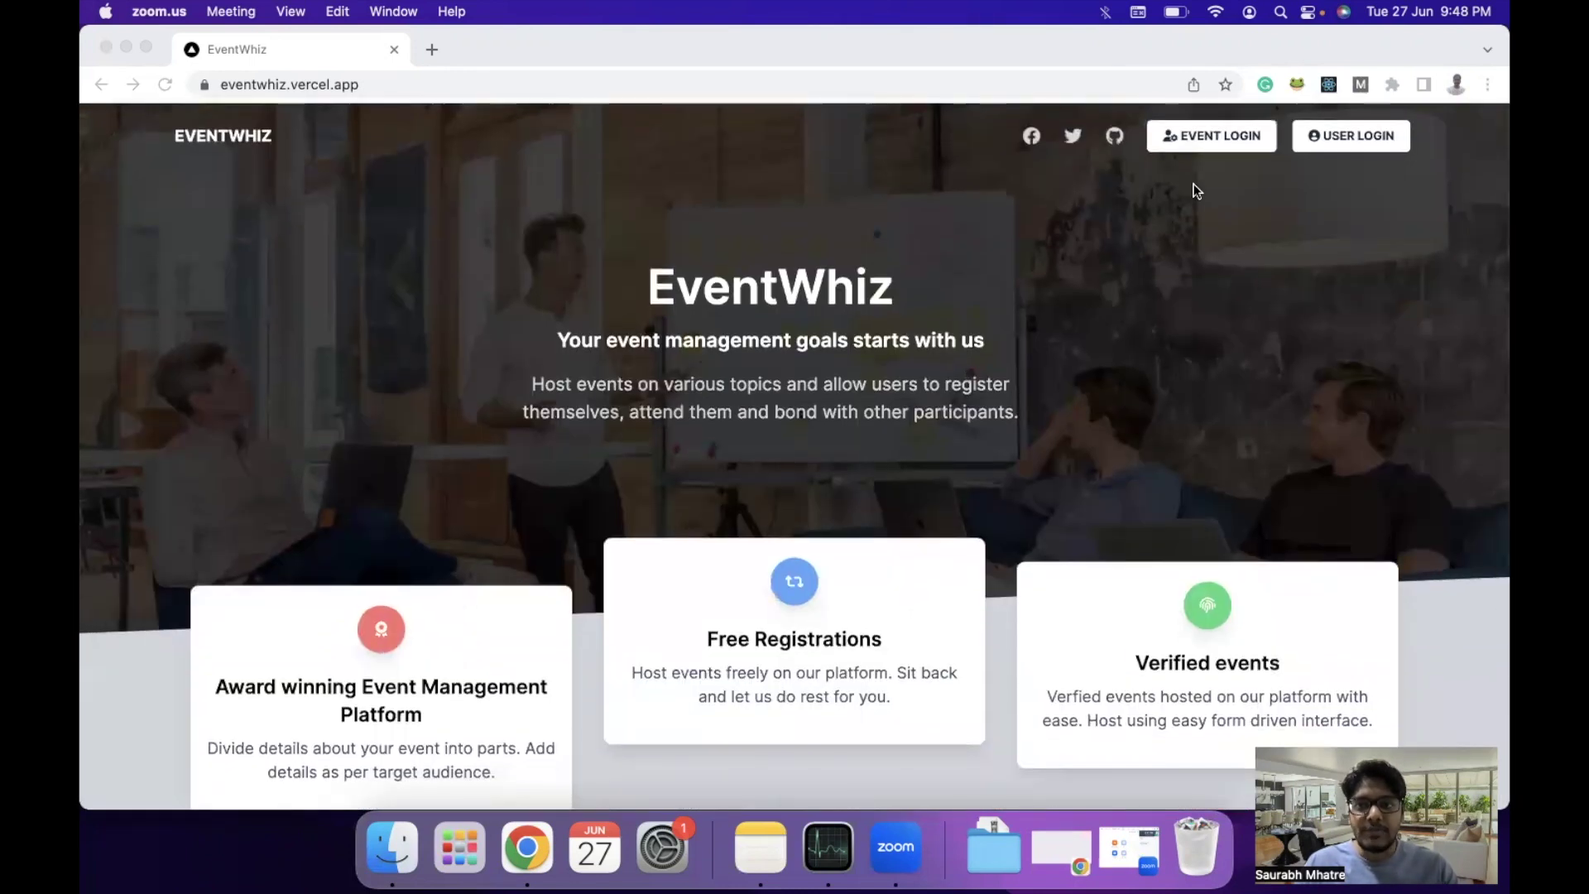
pyautogui.click(1189, 196)
pyautogui.click(1198, 138)
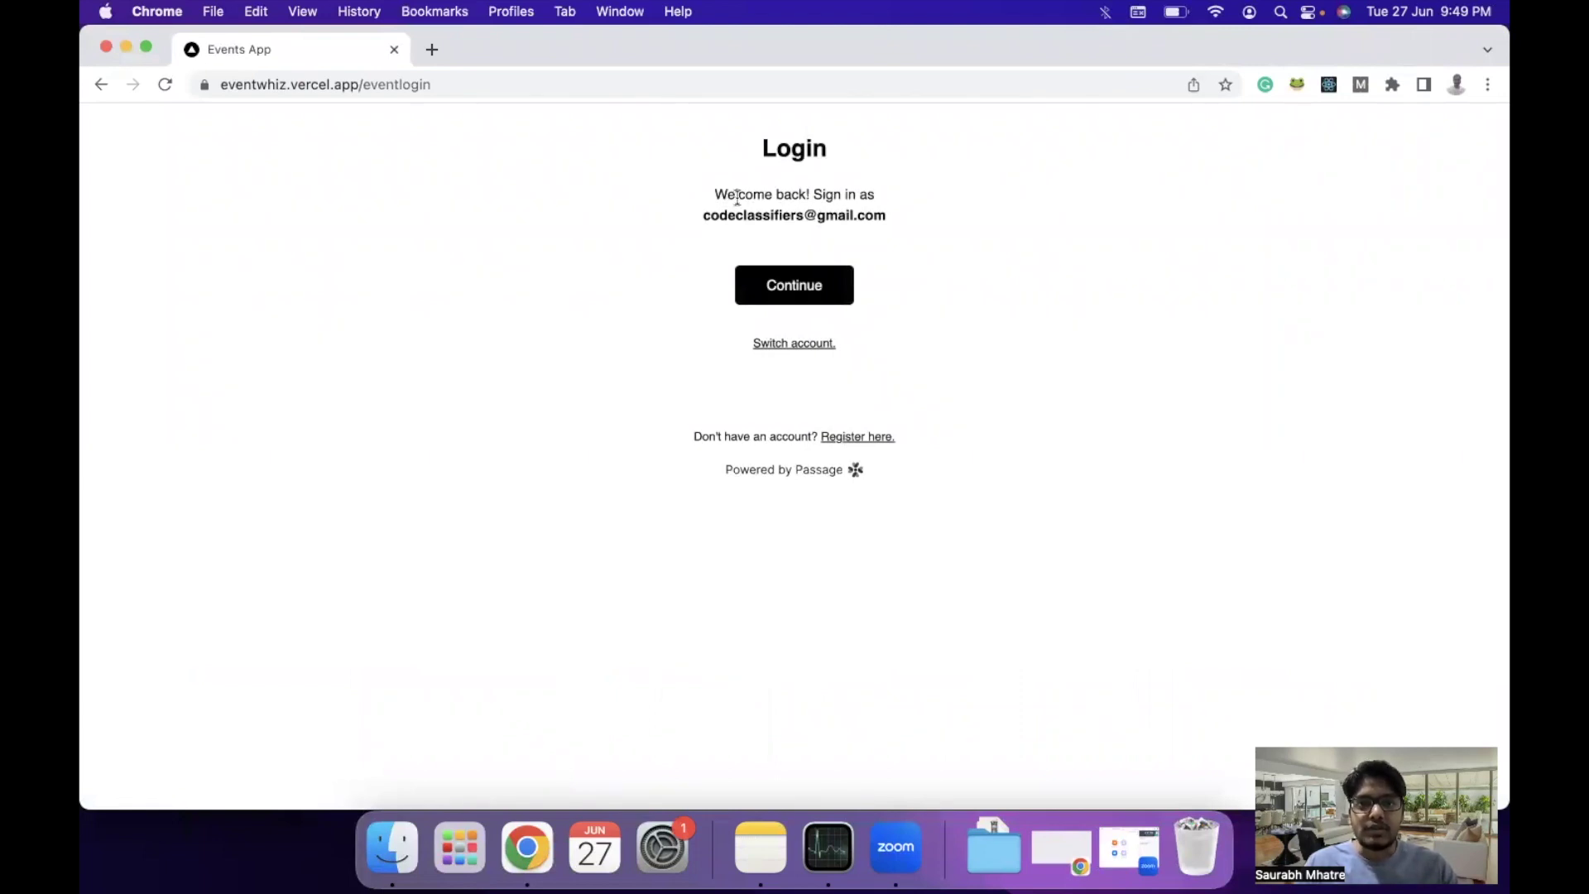
# Continue with the saved account, paste the one-time code, and skip the passkey offer.
pyautogui.click(787, 287)
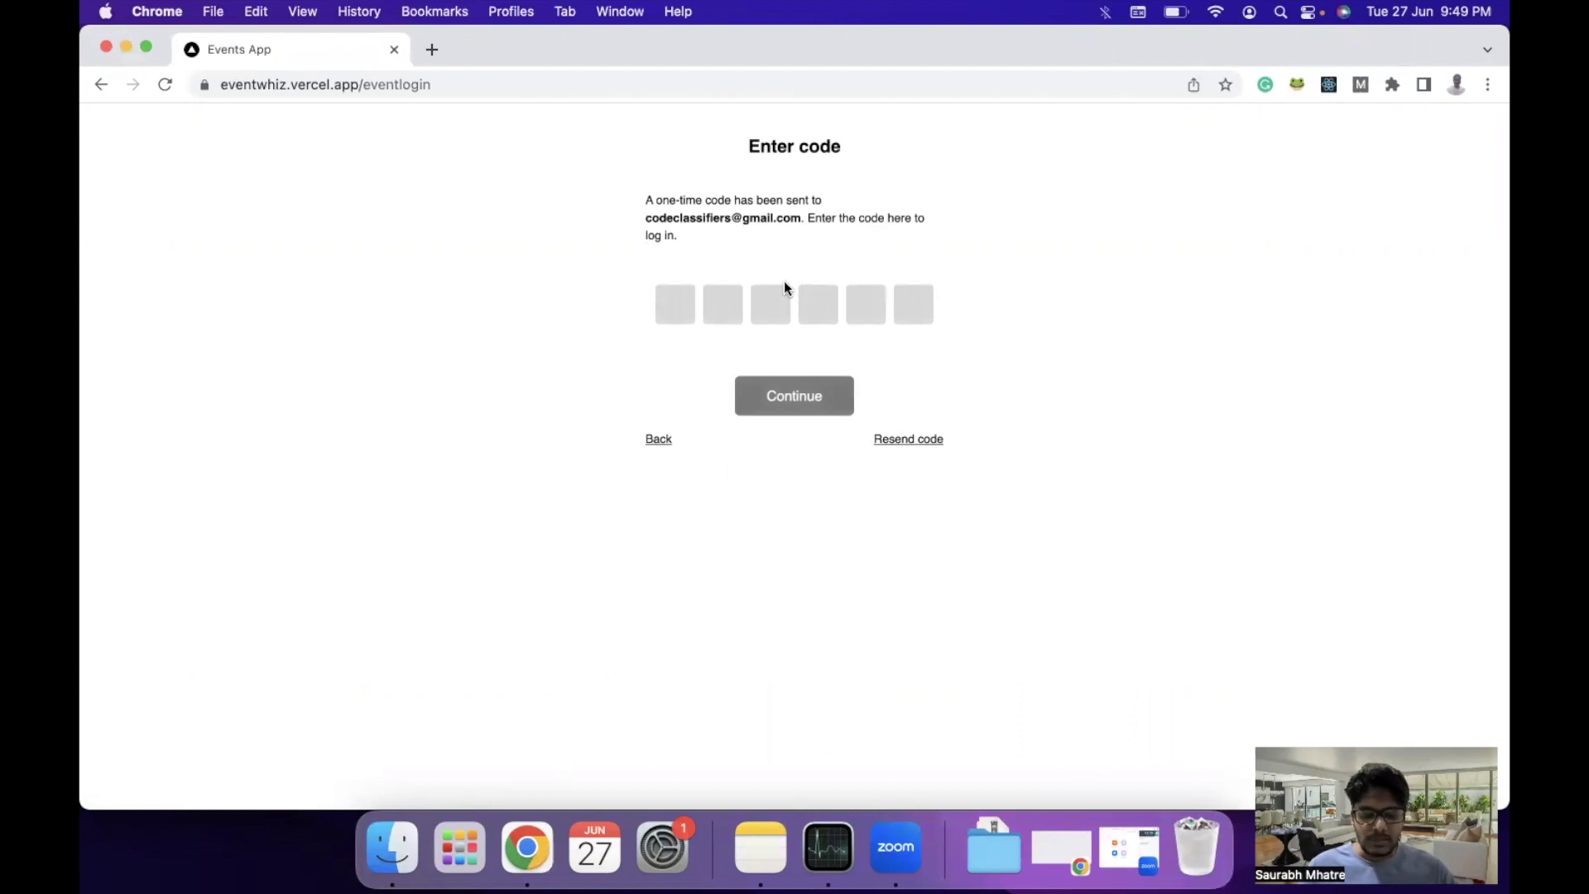
pyautogui.click(677, 305)
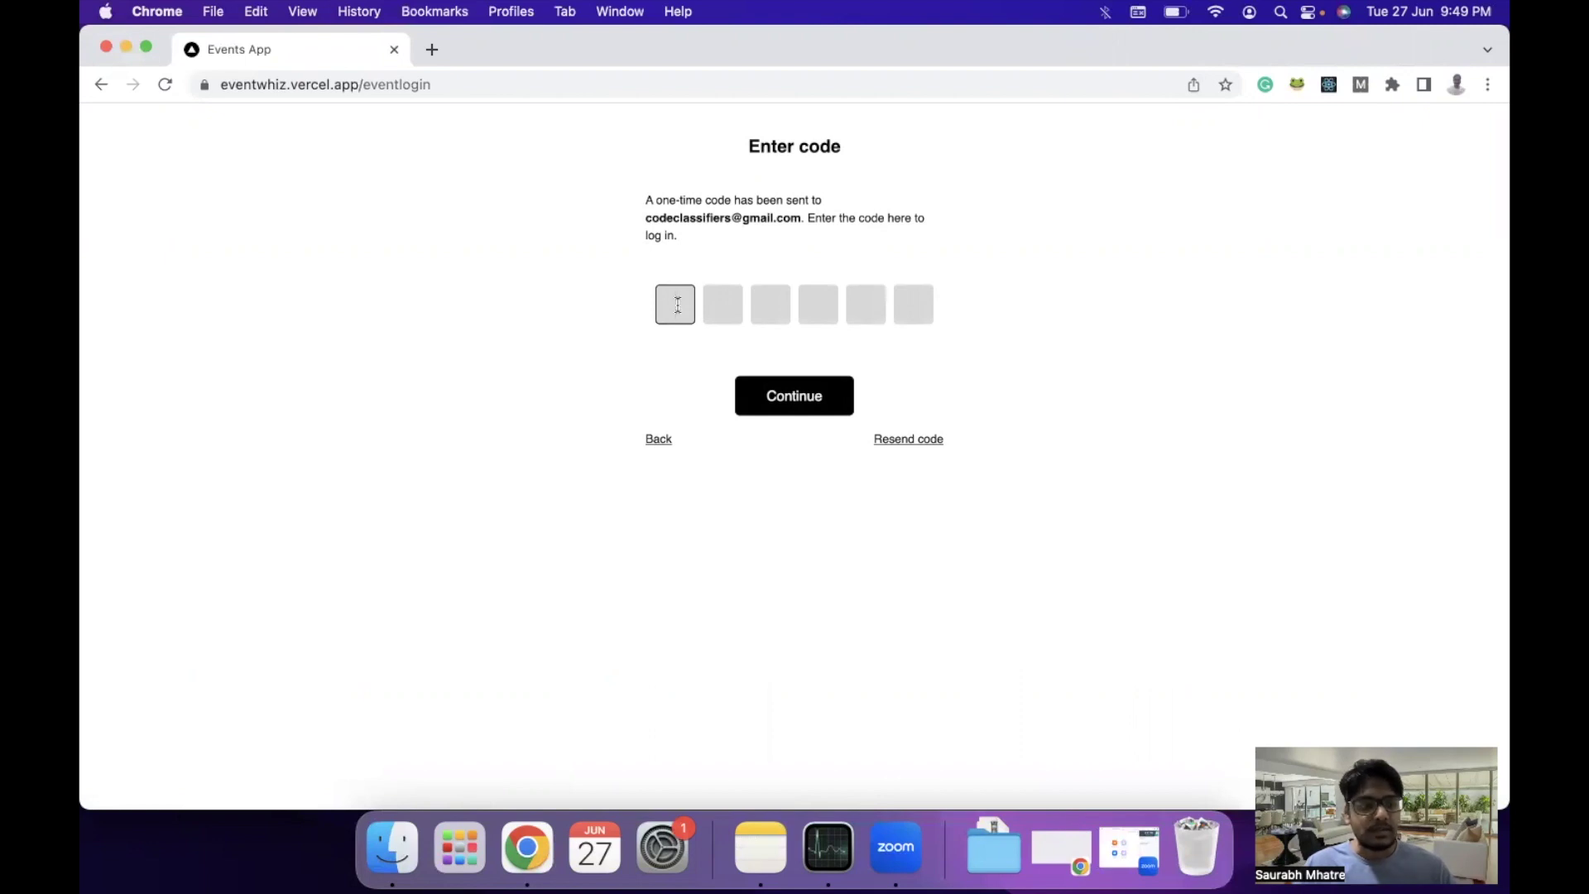
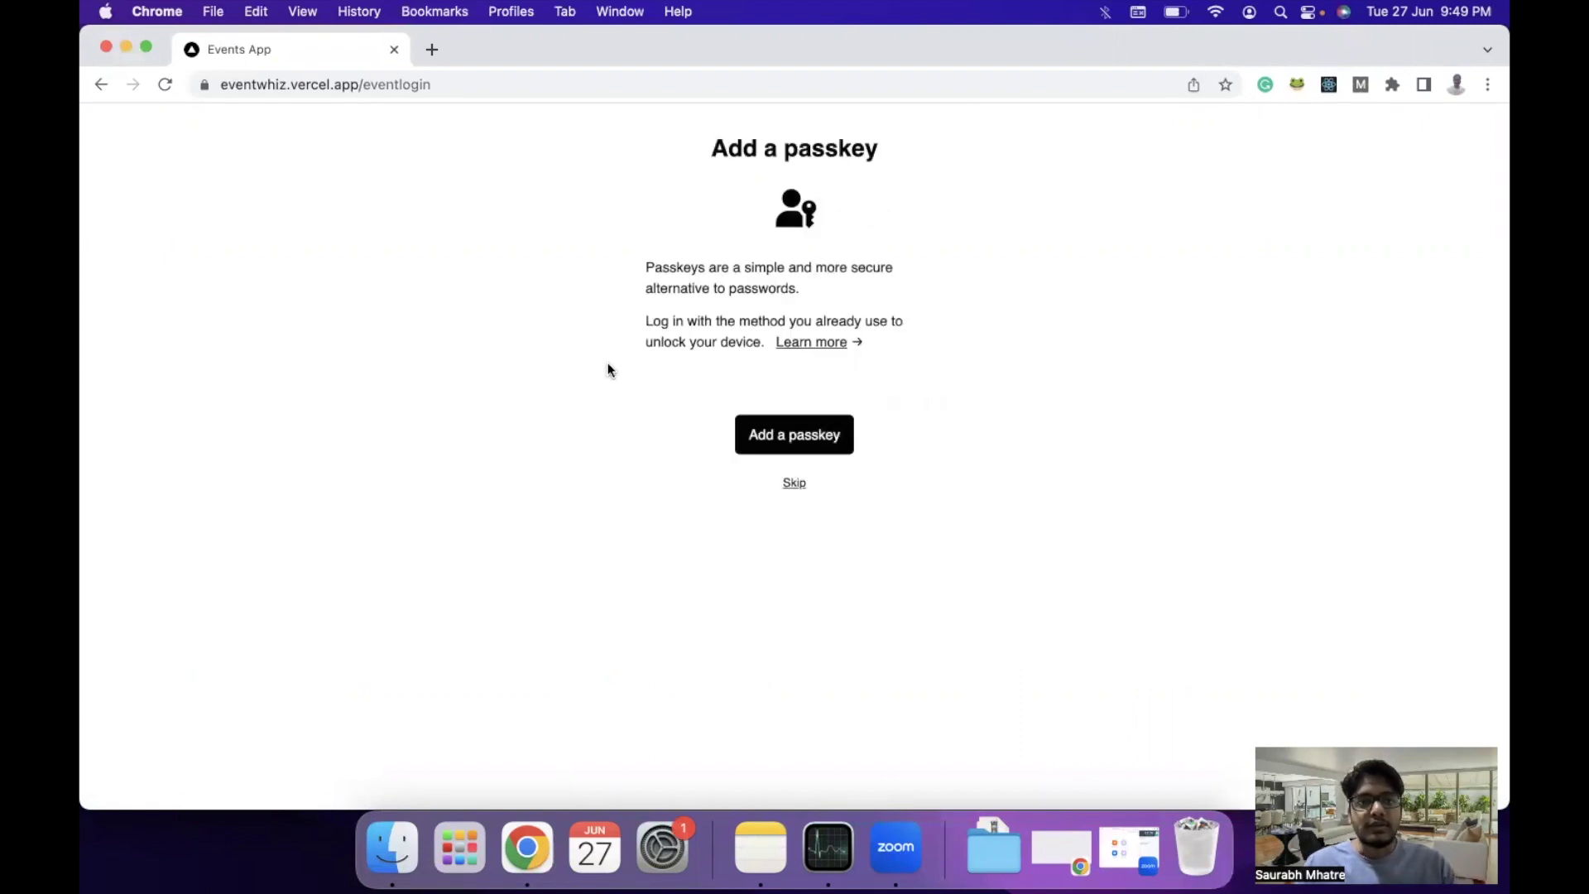
pyautogui.click(795, 487)
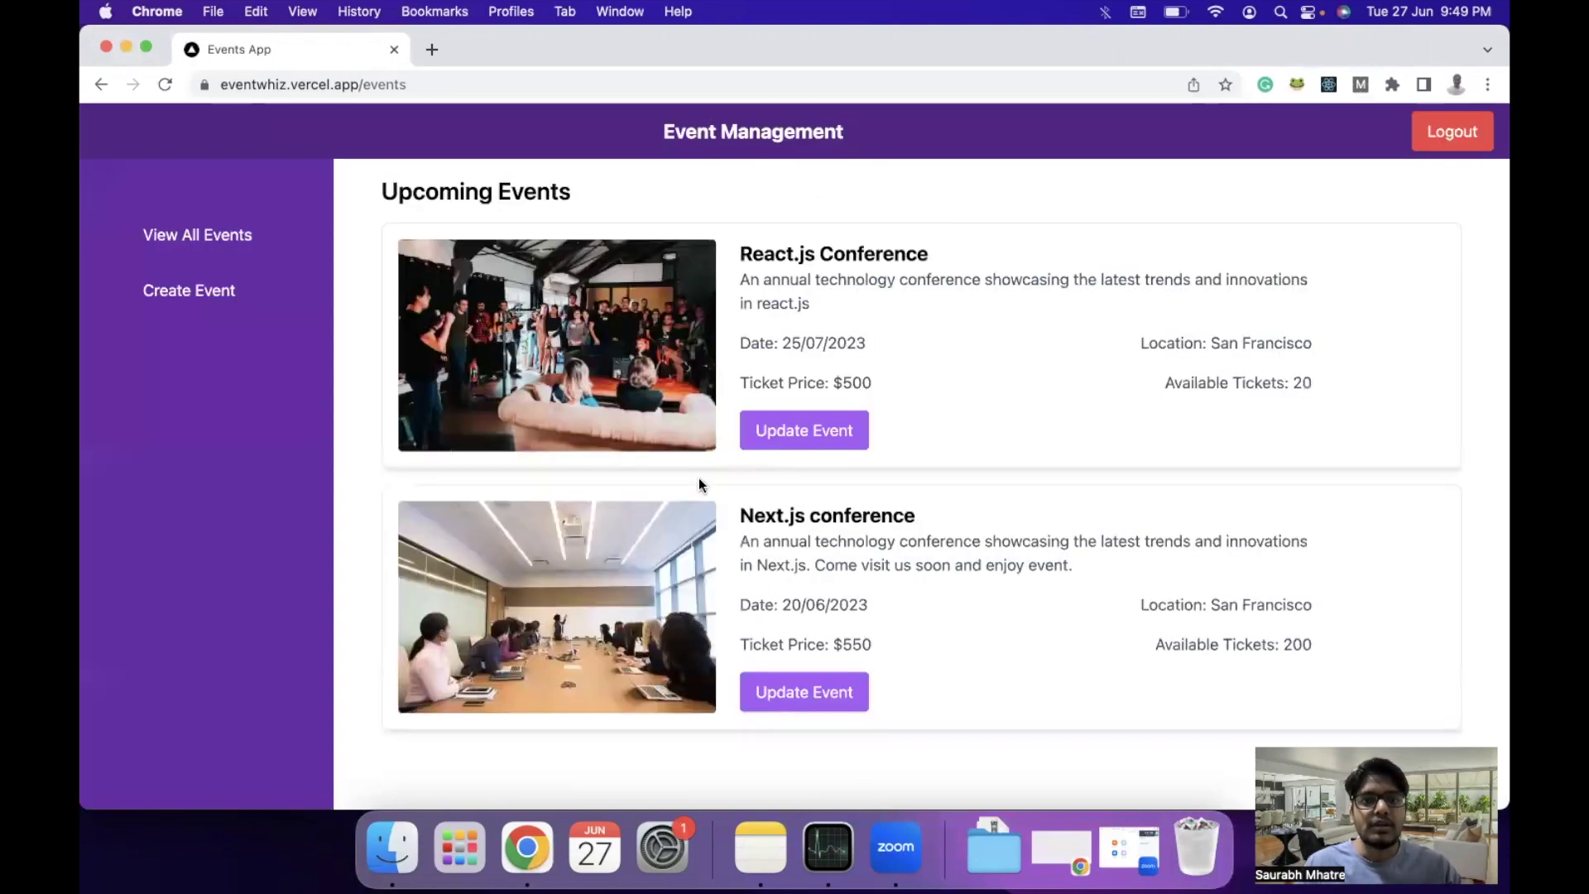
# Review Upcoming Events: React.js Conference ($500, 20 tickets) and Next.js conference ($550, 200 tickets).
pyautogui.scroll(-2, 710, 588)
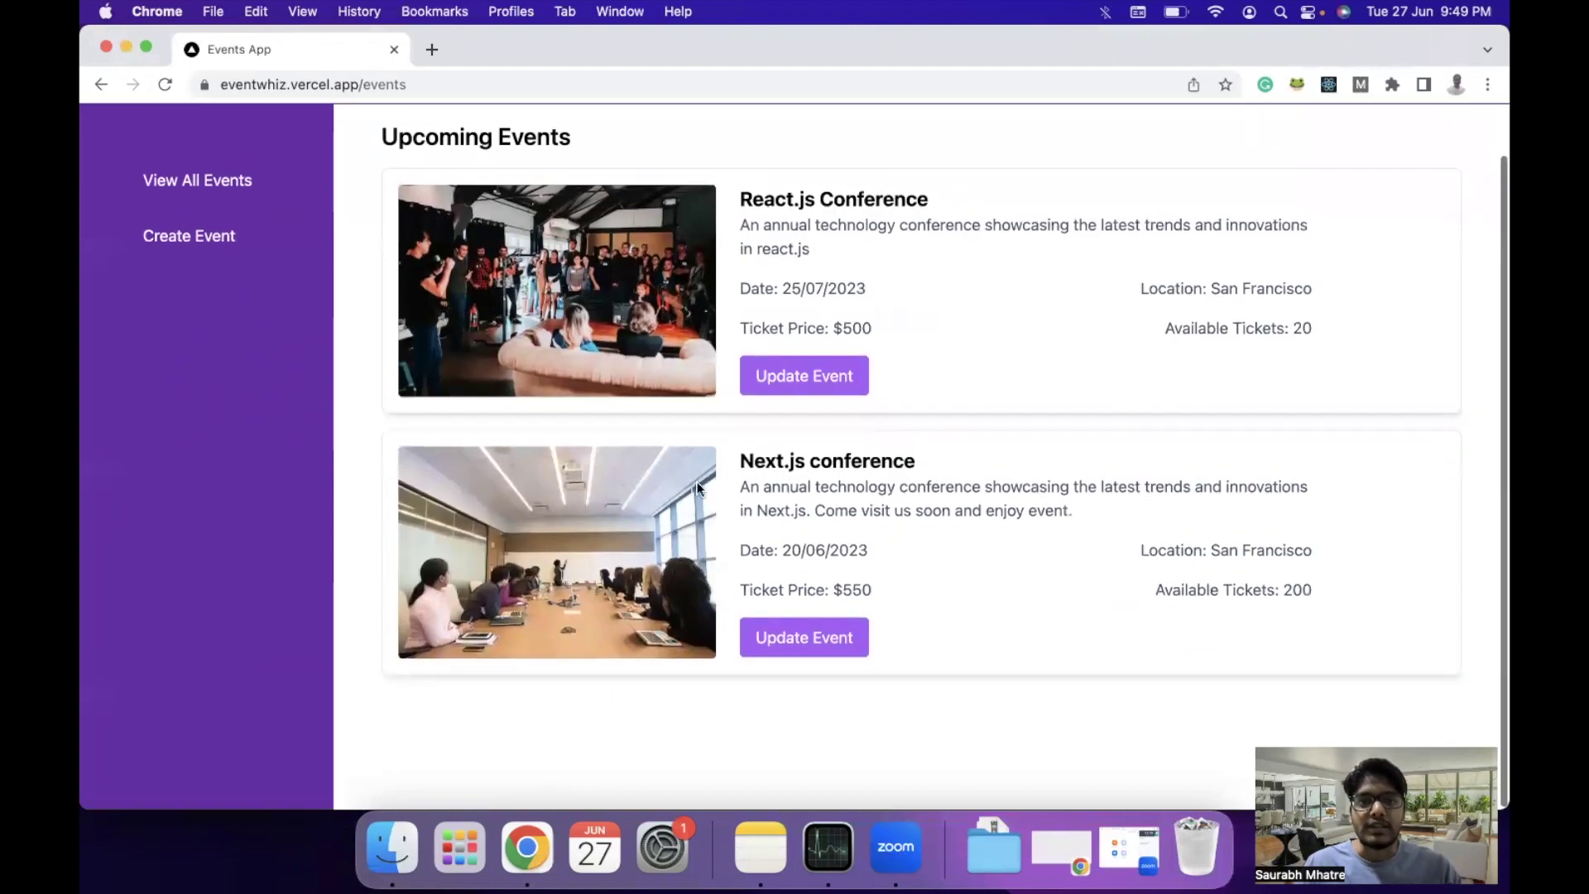
pyautogui.scroll(2, 697, 488)
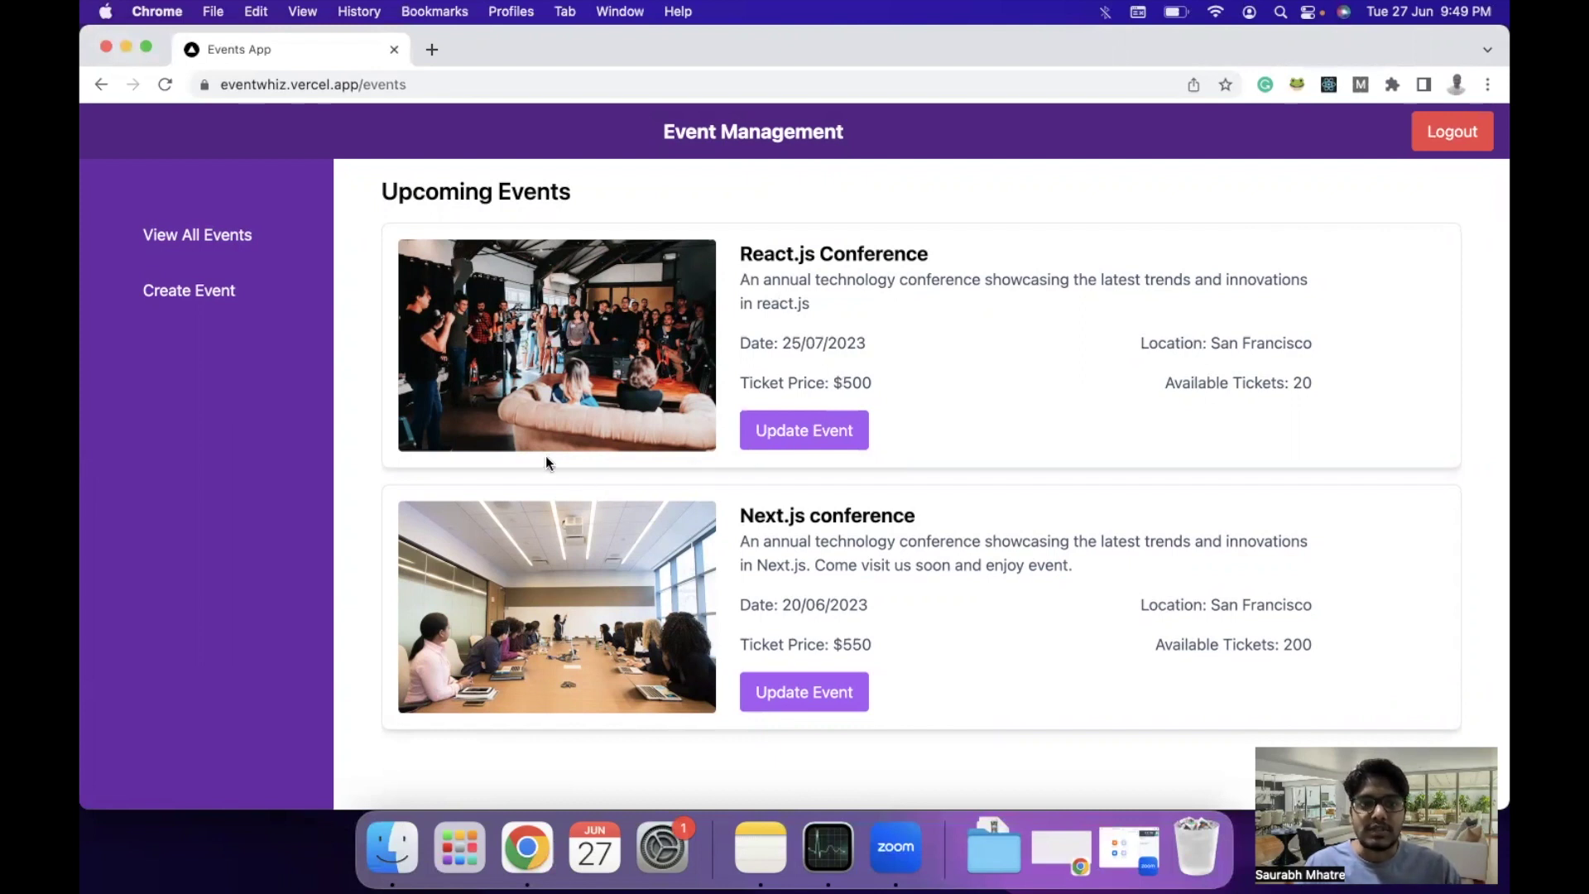
# Start a new event titled 'Tailwind CSS Event'.
pyautogui.click(200, 296)
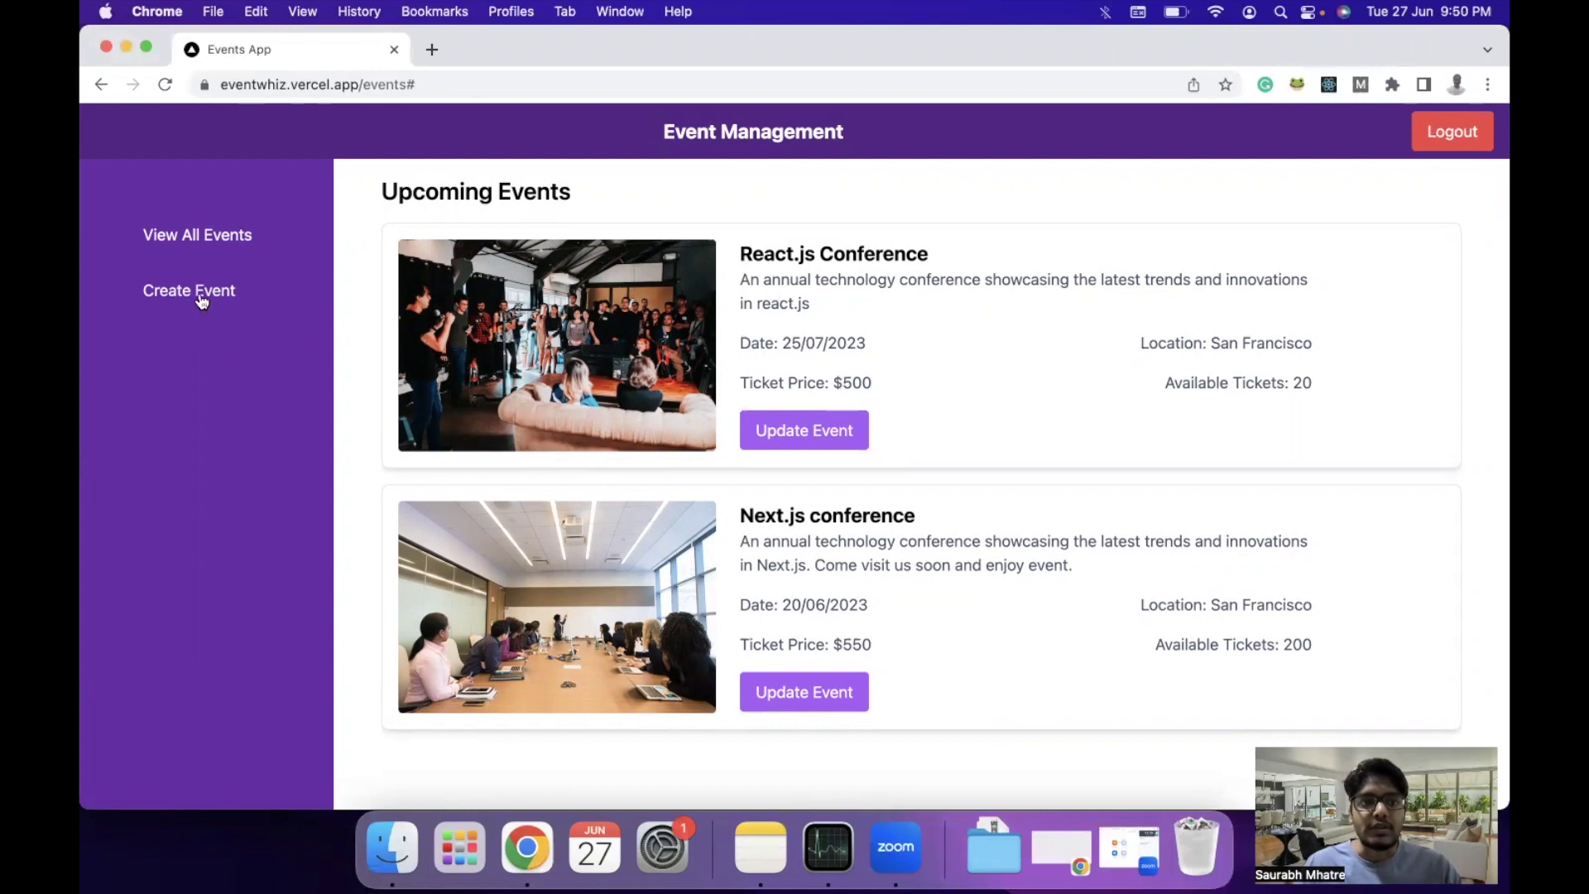
pyautogui.click(749, 262)
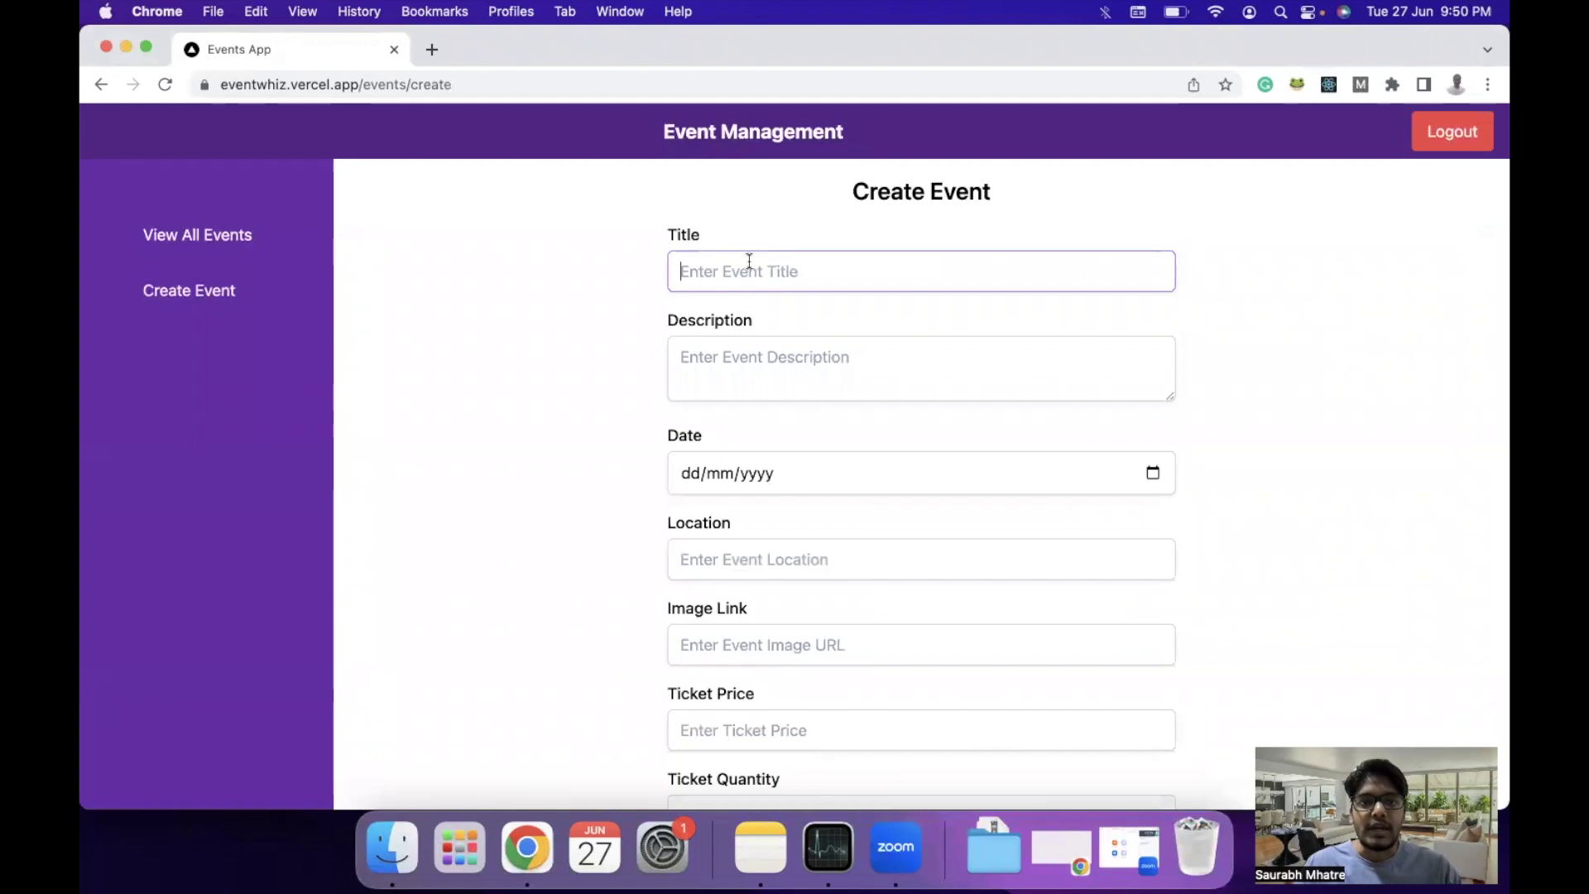
pyautogui.write('Tailwind')
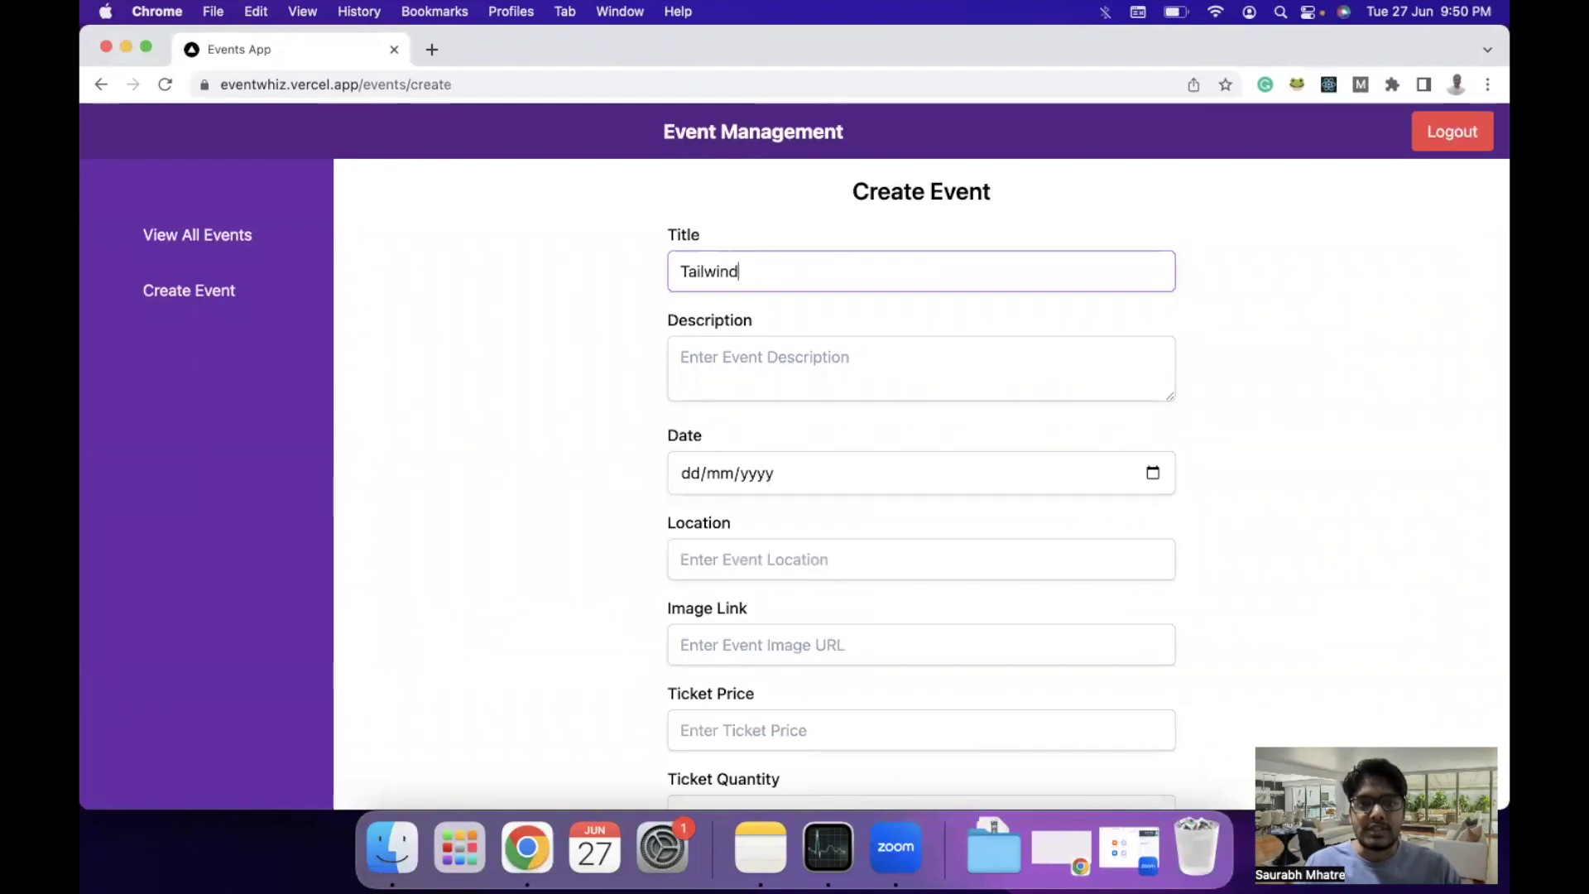
pyautogui.write(' CSS Event')
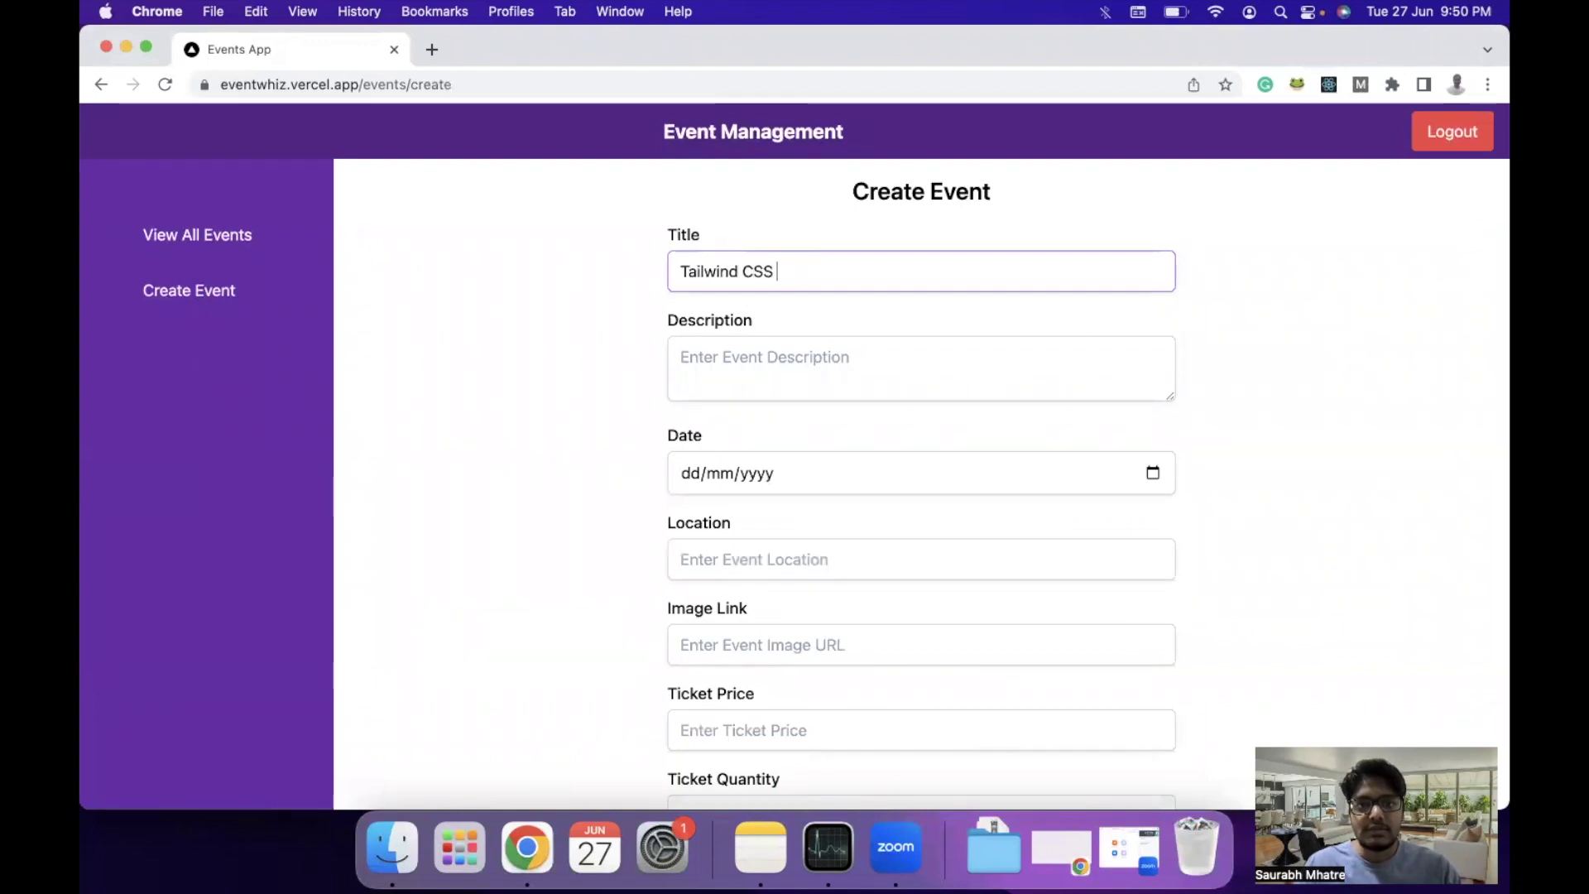
# Copy the event description sentence from Notes for the Description field.
pyautogui.click(745, 349)
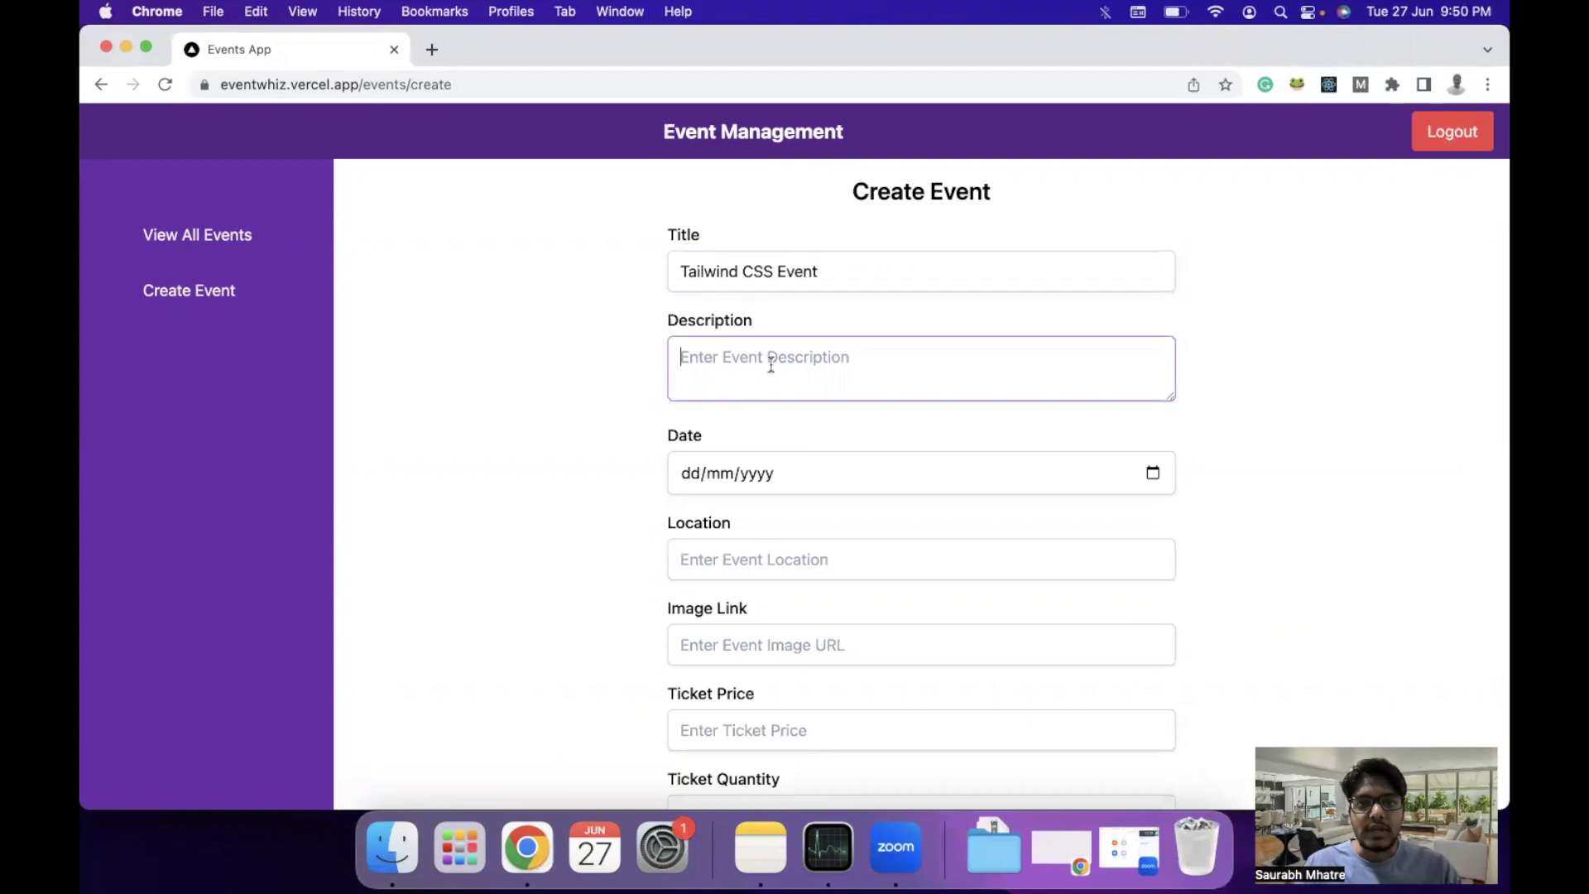
pyautogui.click(753, 836)
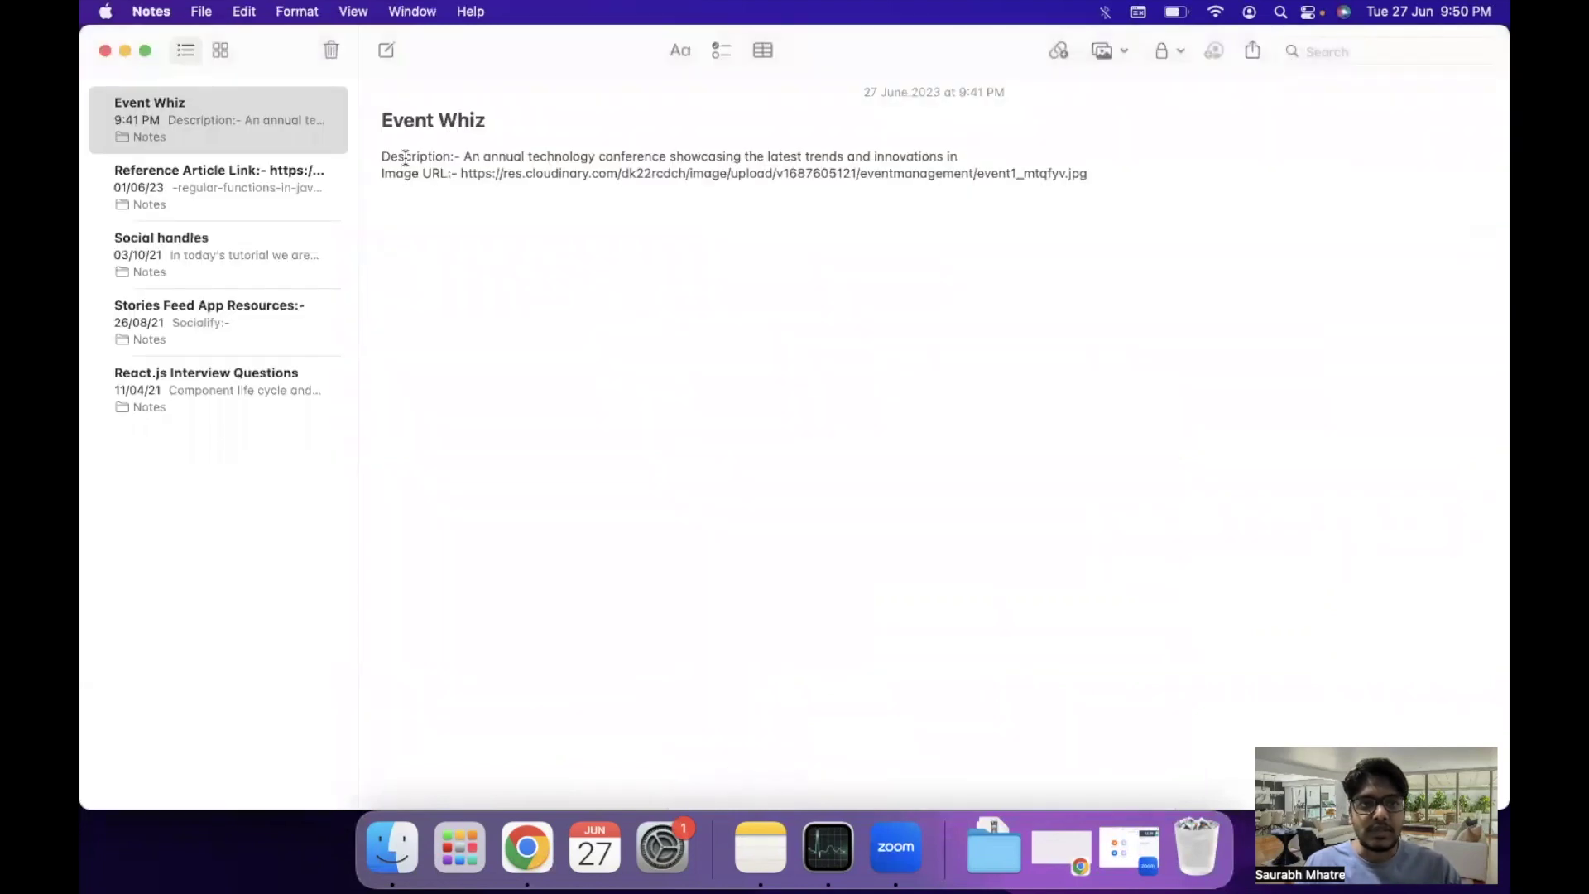
pyautogui.moveTo(462, 157); pyautogui.dragTo(964, 156)
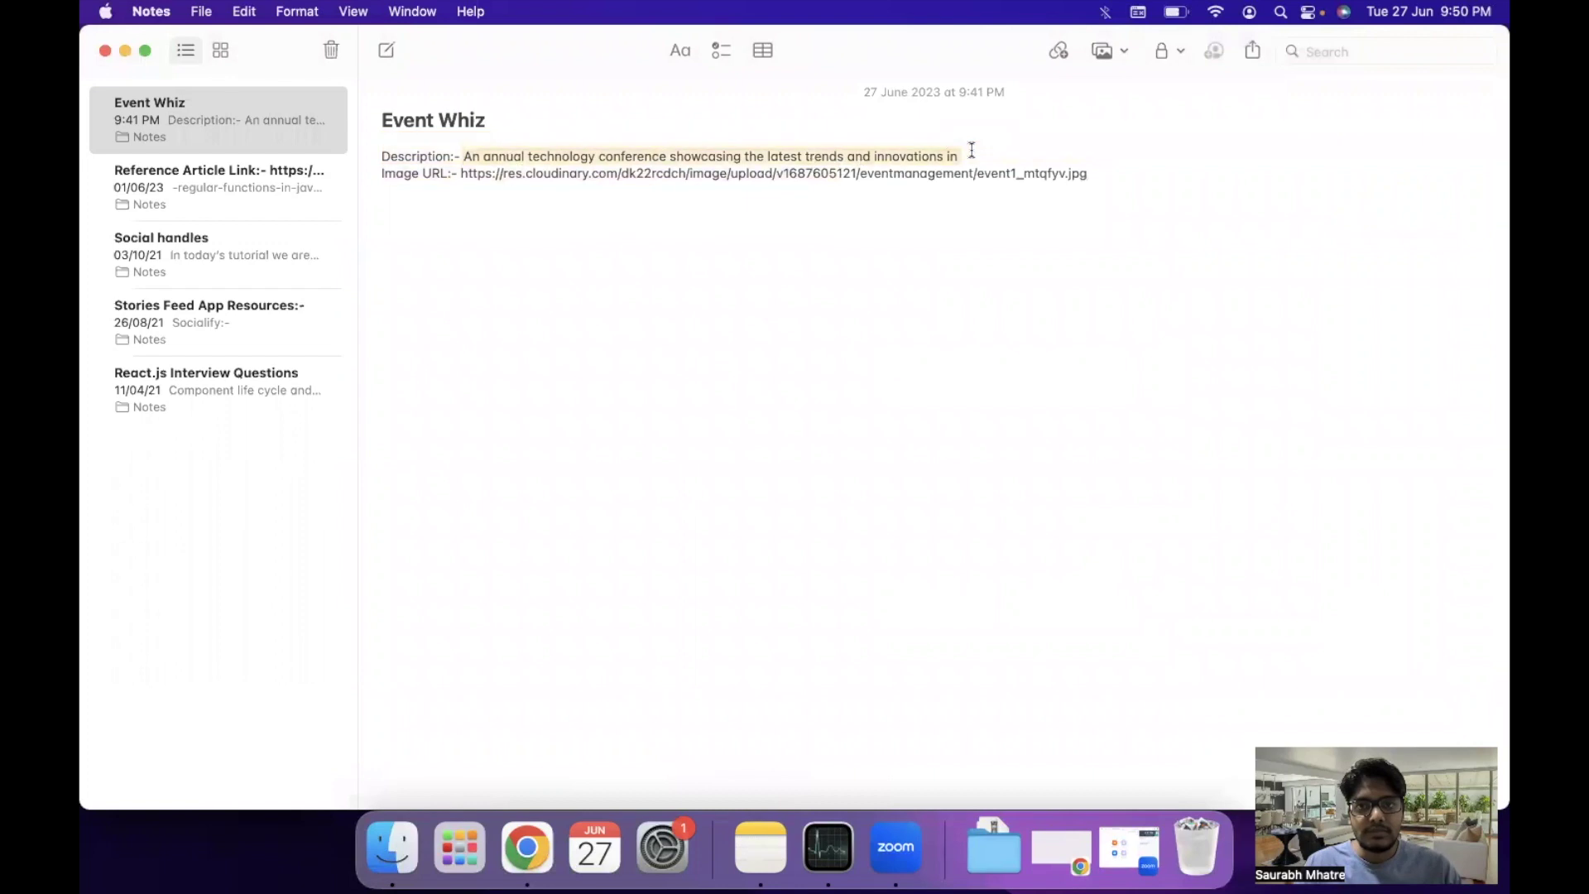
pyautogui.press('super+c')
pyautogui.press('super+Tab')
# Finish the description with 'Tailwind CSS', set date 28/06/2023 and location San Francisco.
pyautogui.press('super+v')
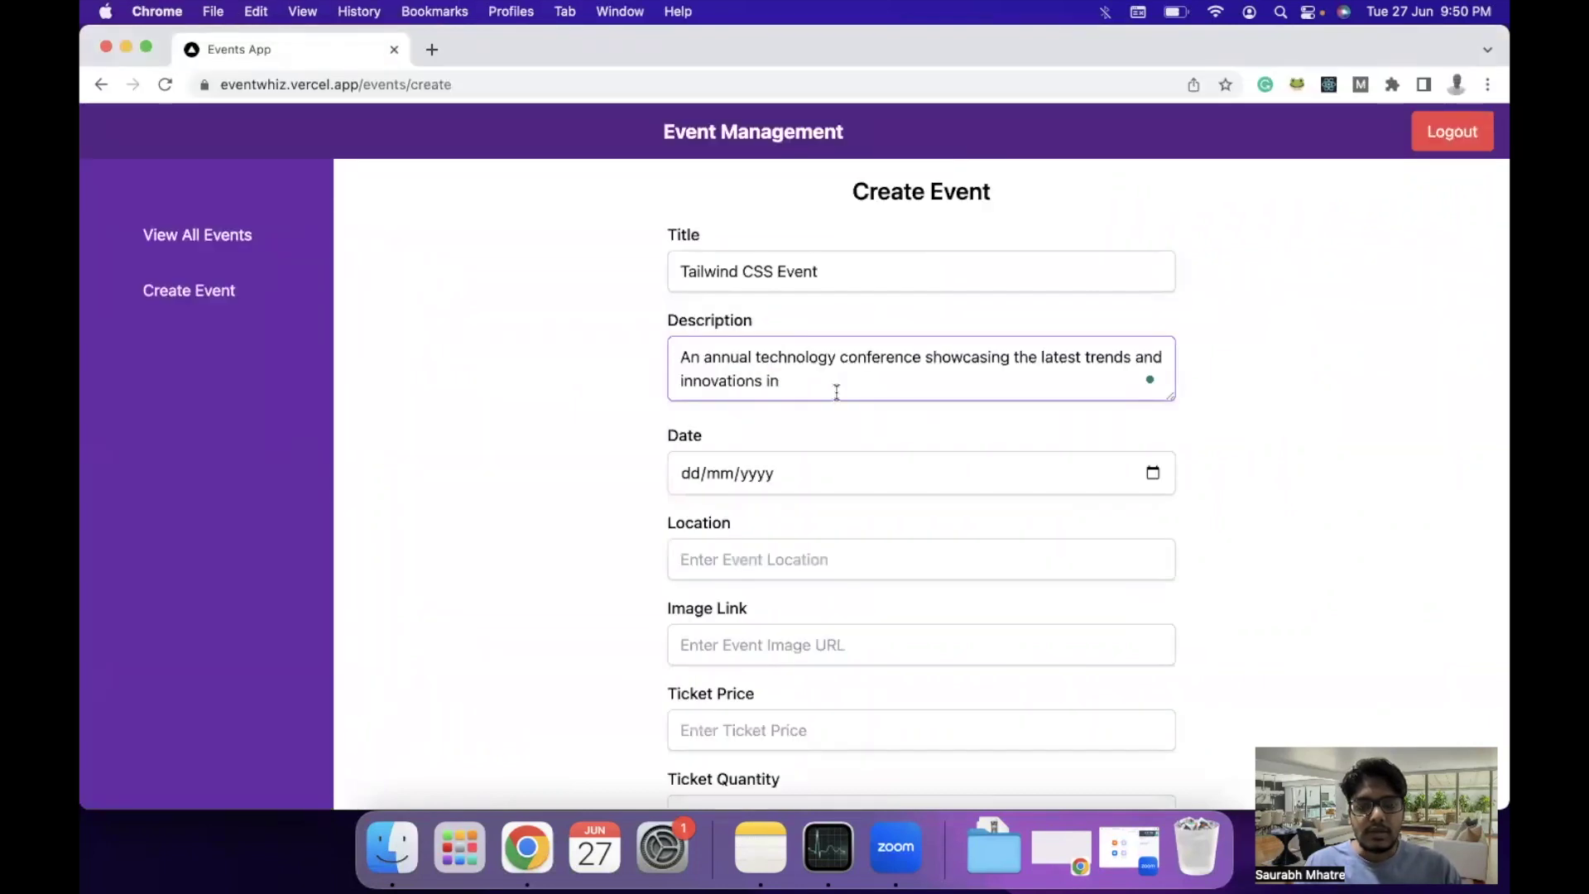
pyautogui.write('Tailwind CSS')
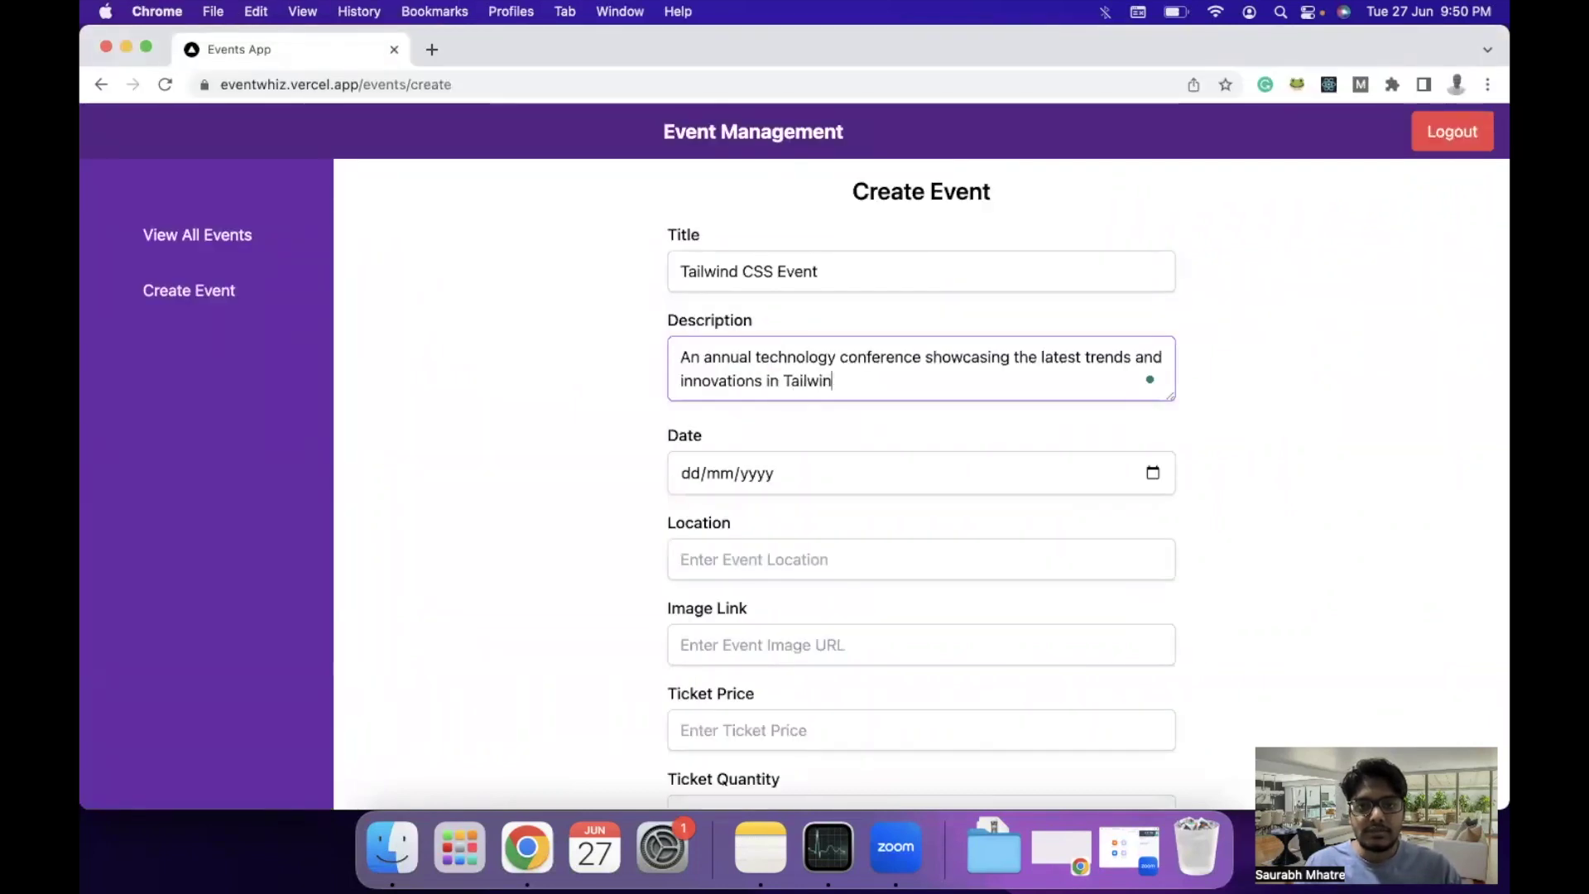
pyautogui.click(1150, 472)
pyautogui.click(776, 694)
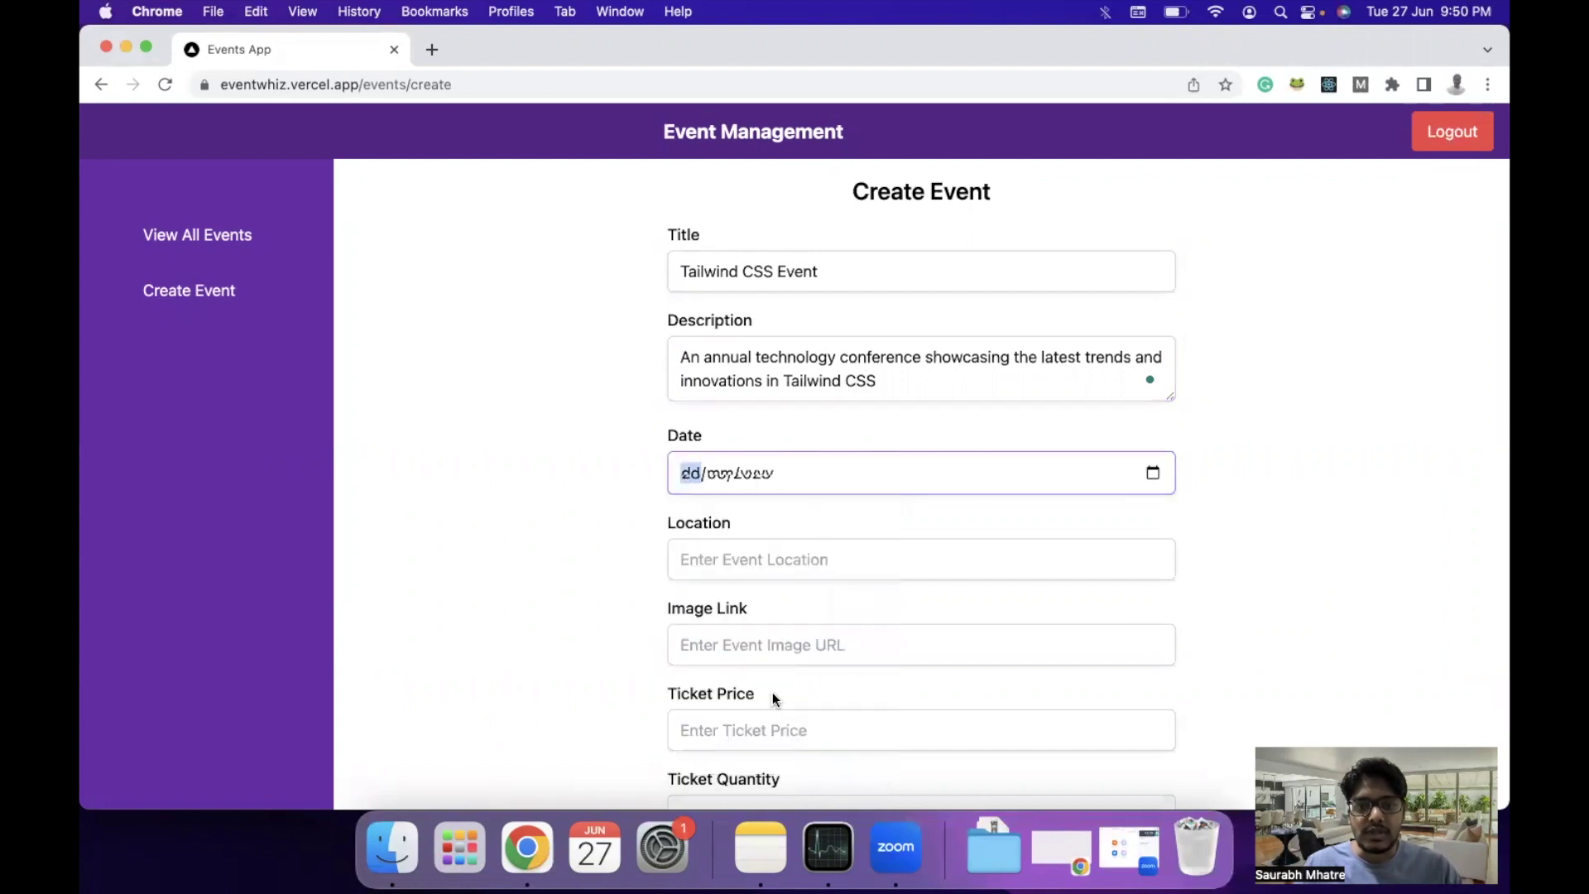
pyautogui.click(761, 563)
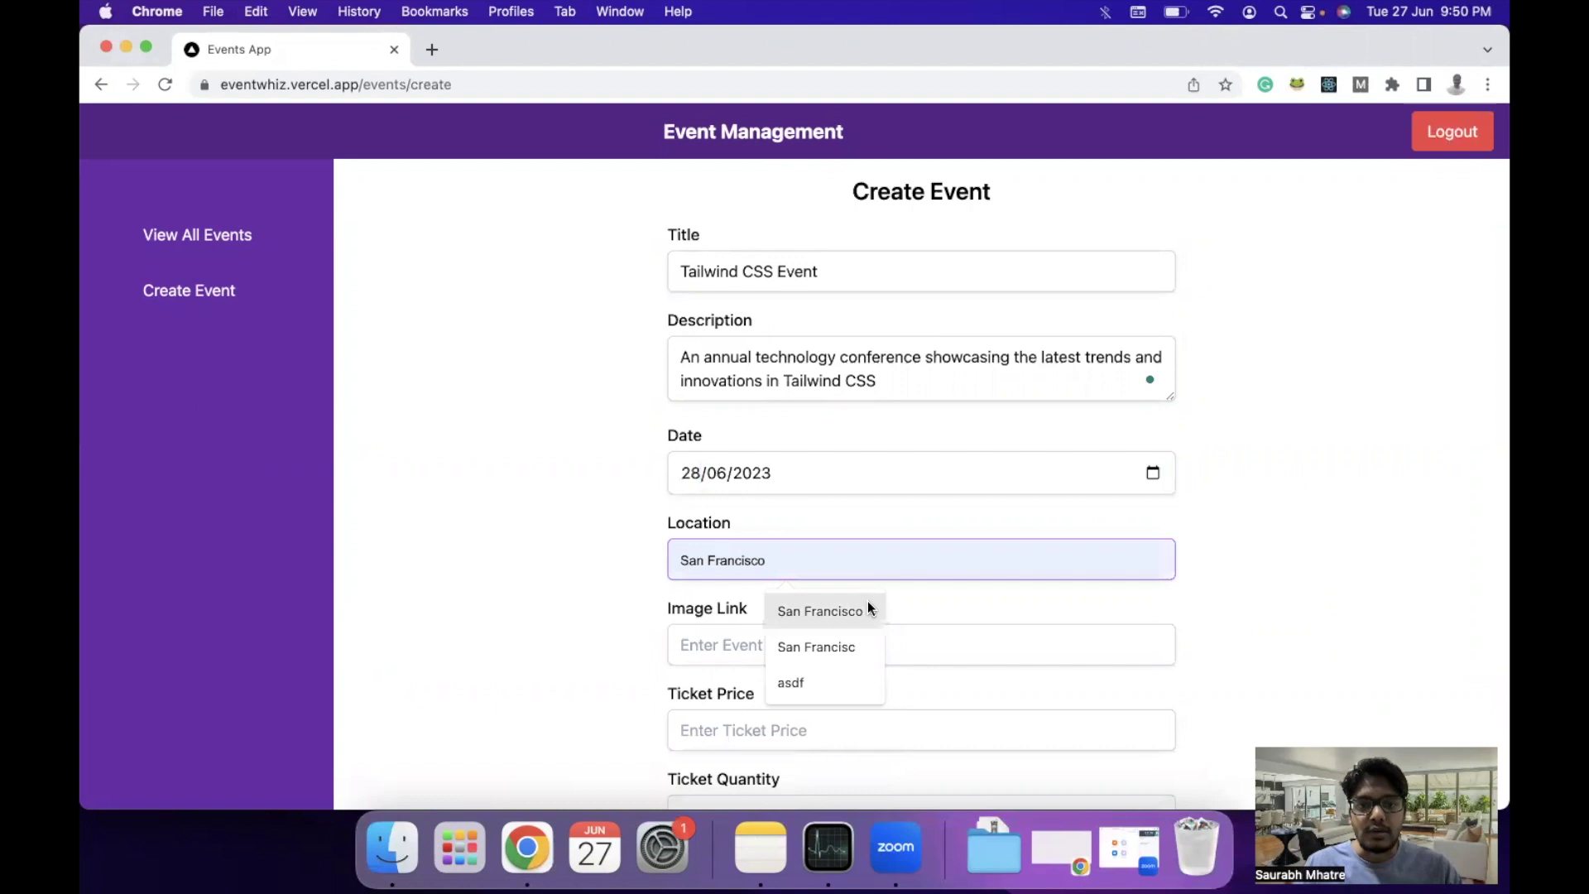
pyautogui.click(868, 601)
# Add the saved image URL, ticket price 200 and quantity 20, then create the event.
pyautogui.scroll(-2, 929, 599)
pyautogui.click(858, 545)
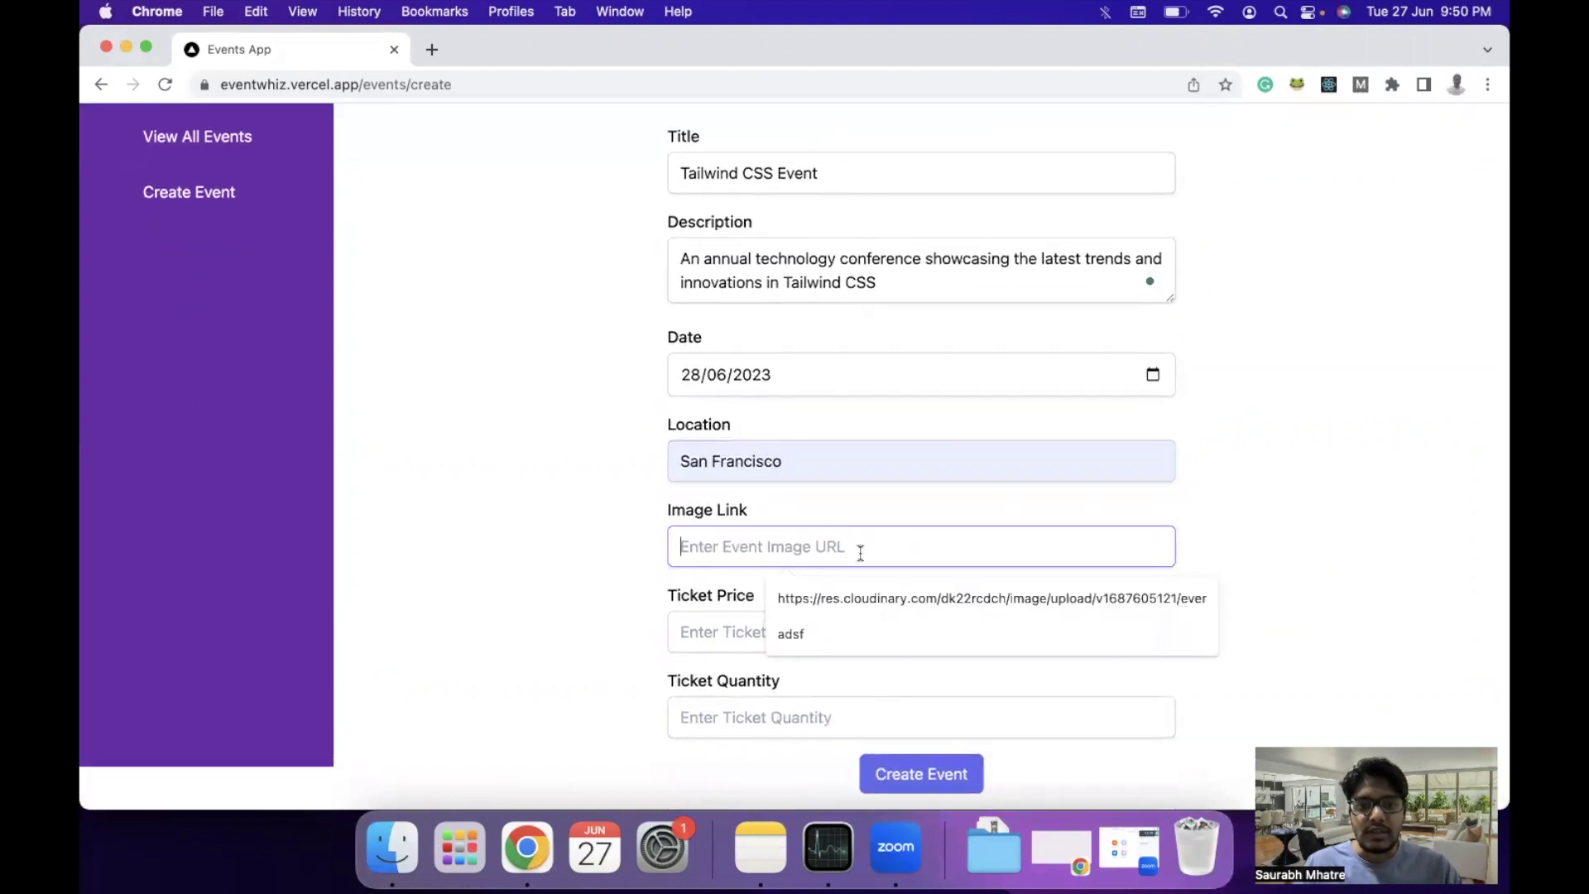
pyautogui.click(868, 603)
pyautogui.click(861, 631)
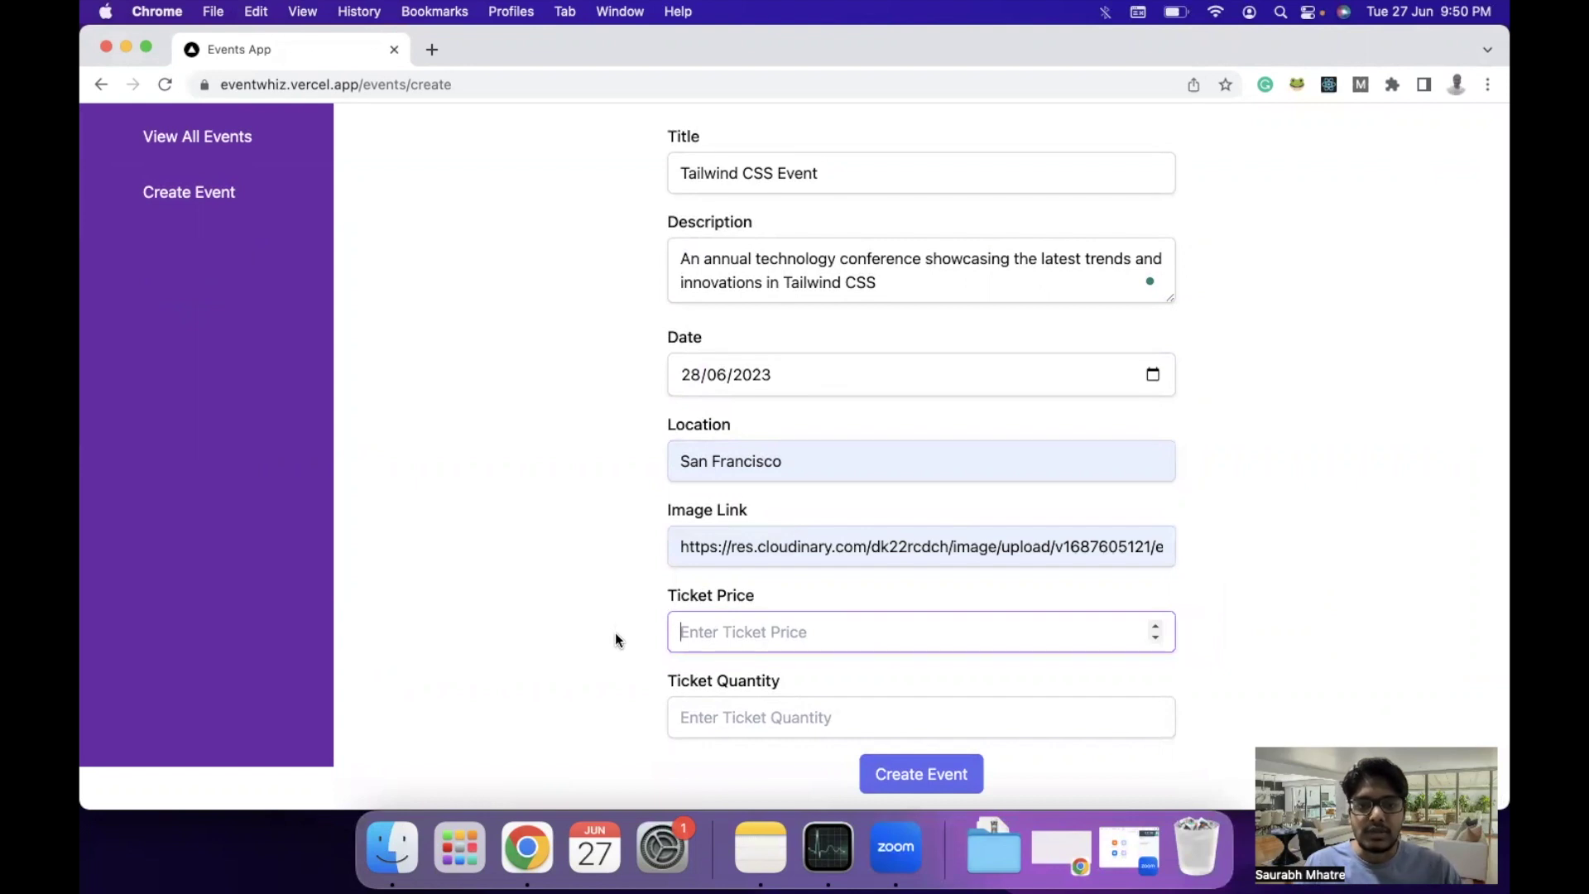
pyautogui.write('200')
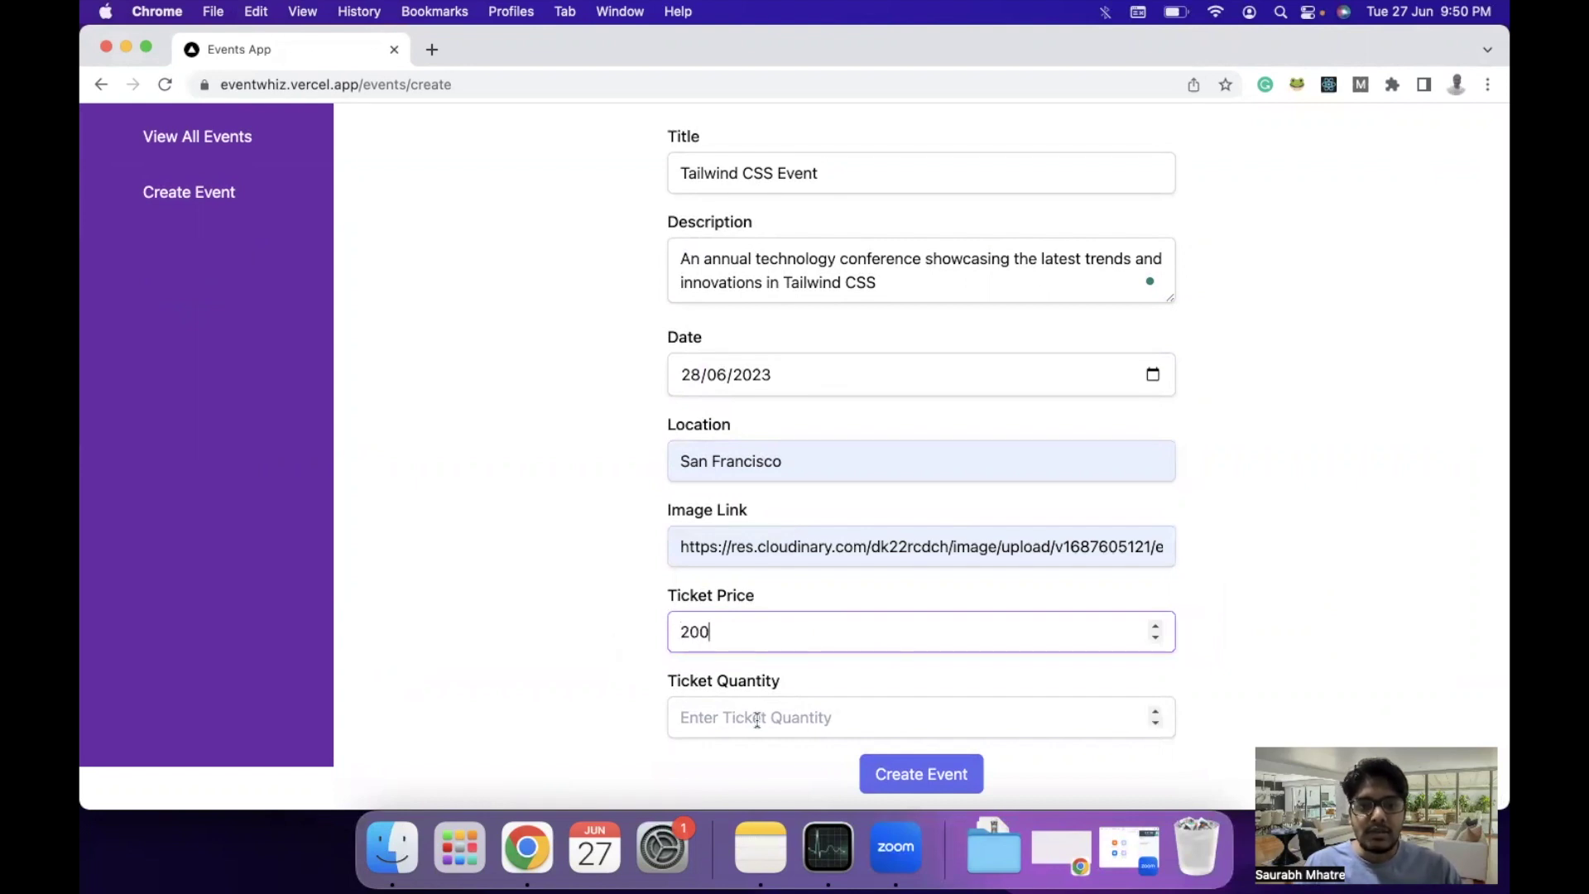
pyautogui.click(757, 719)
pyautogui.write('20')
pyautogui.click(969, 783)
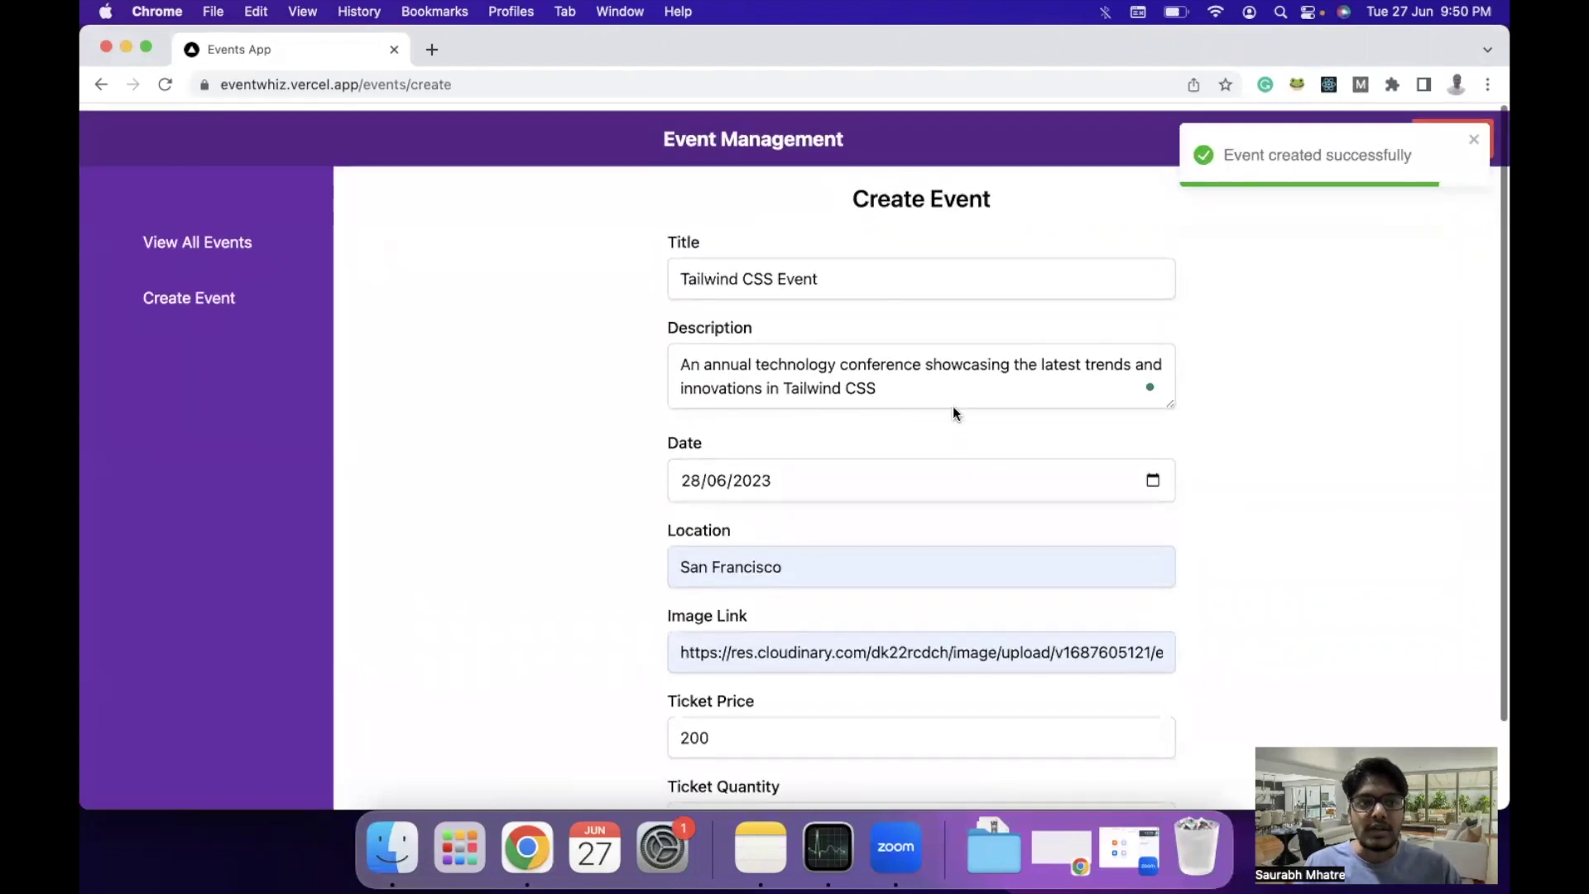
# View all events and scroll down to the new Tailwind CSS Event card.
pyautogui.click(190, 236)
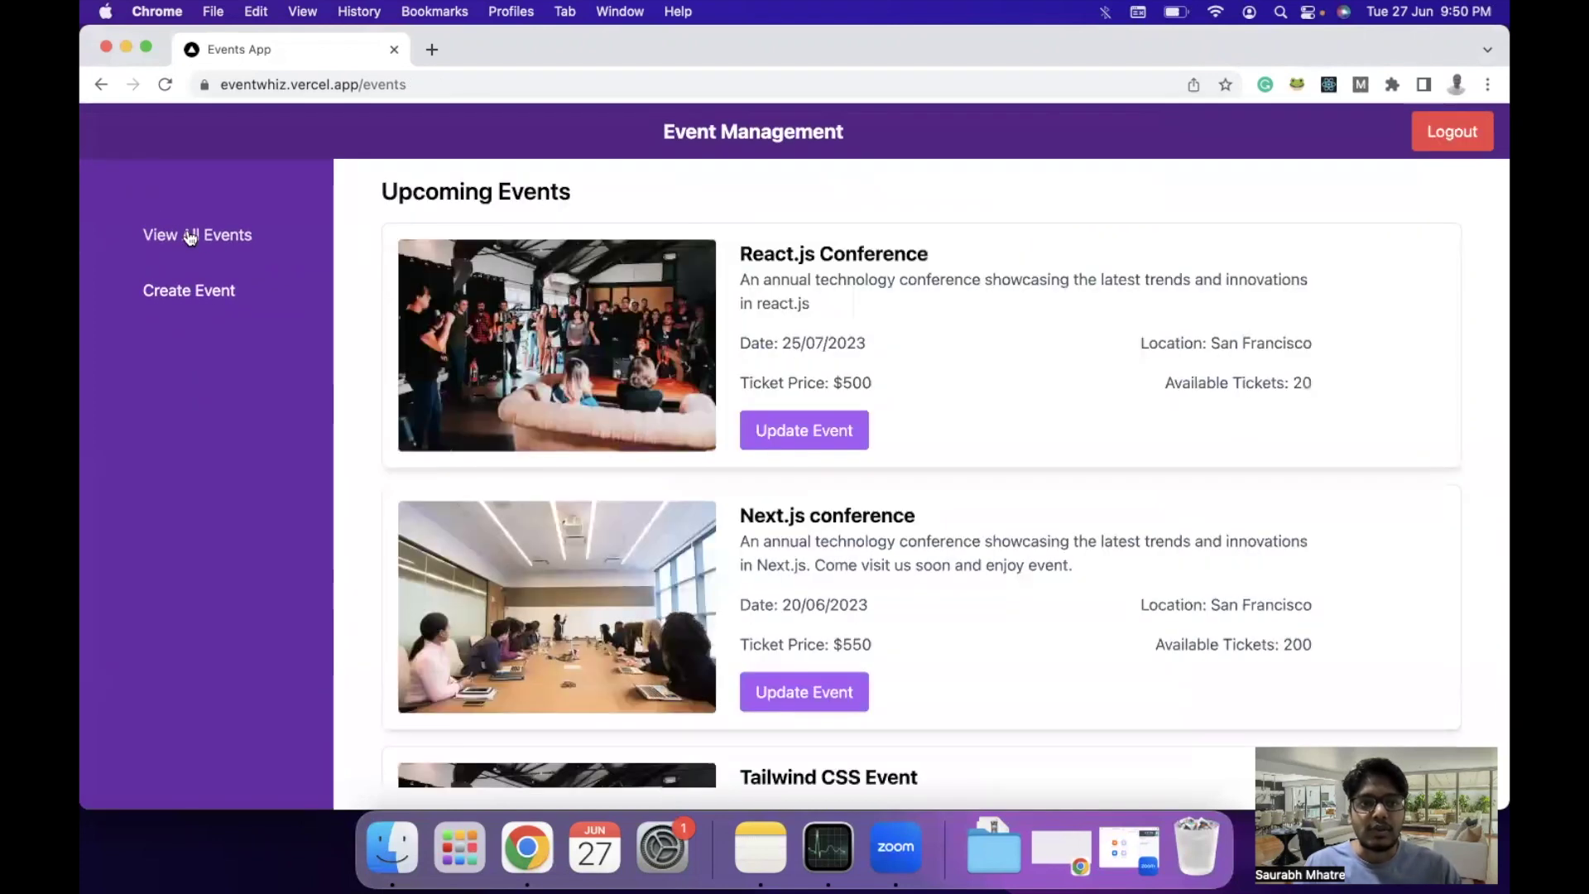
pyautogui.scroll(-5, 571, 486)
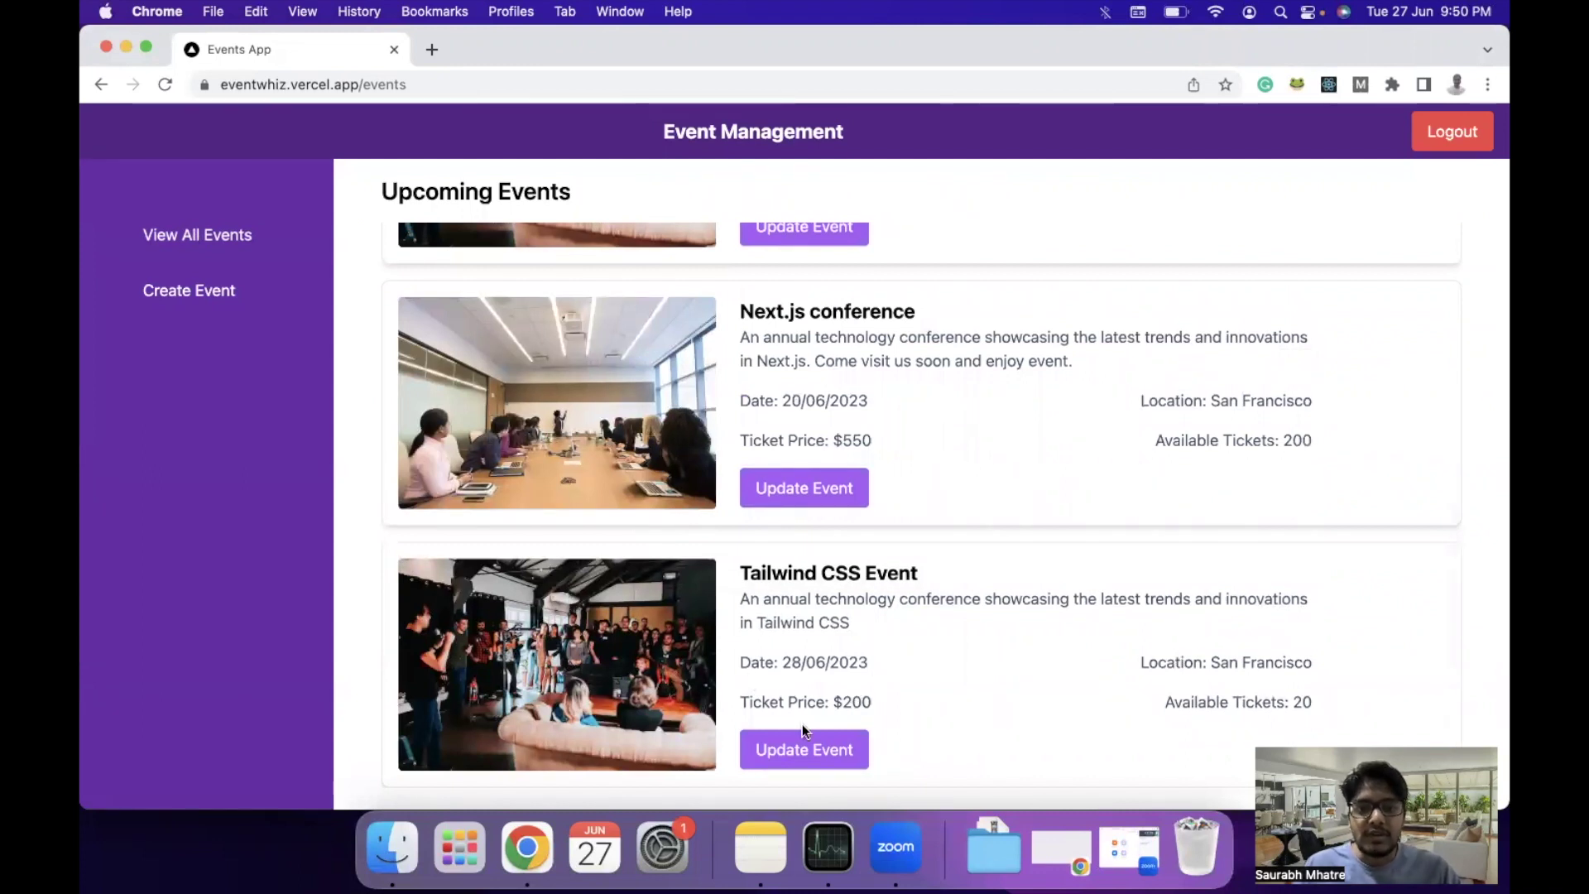
# Edit the Tailwind CSS Event to ticket price 2000 and quantity 200, and save.
pyautogui.click(808, 750)
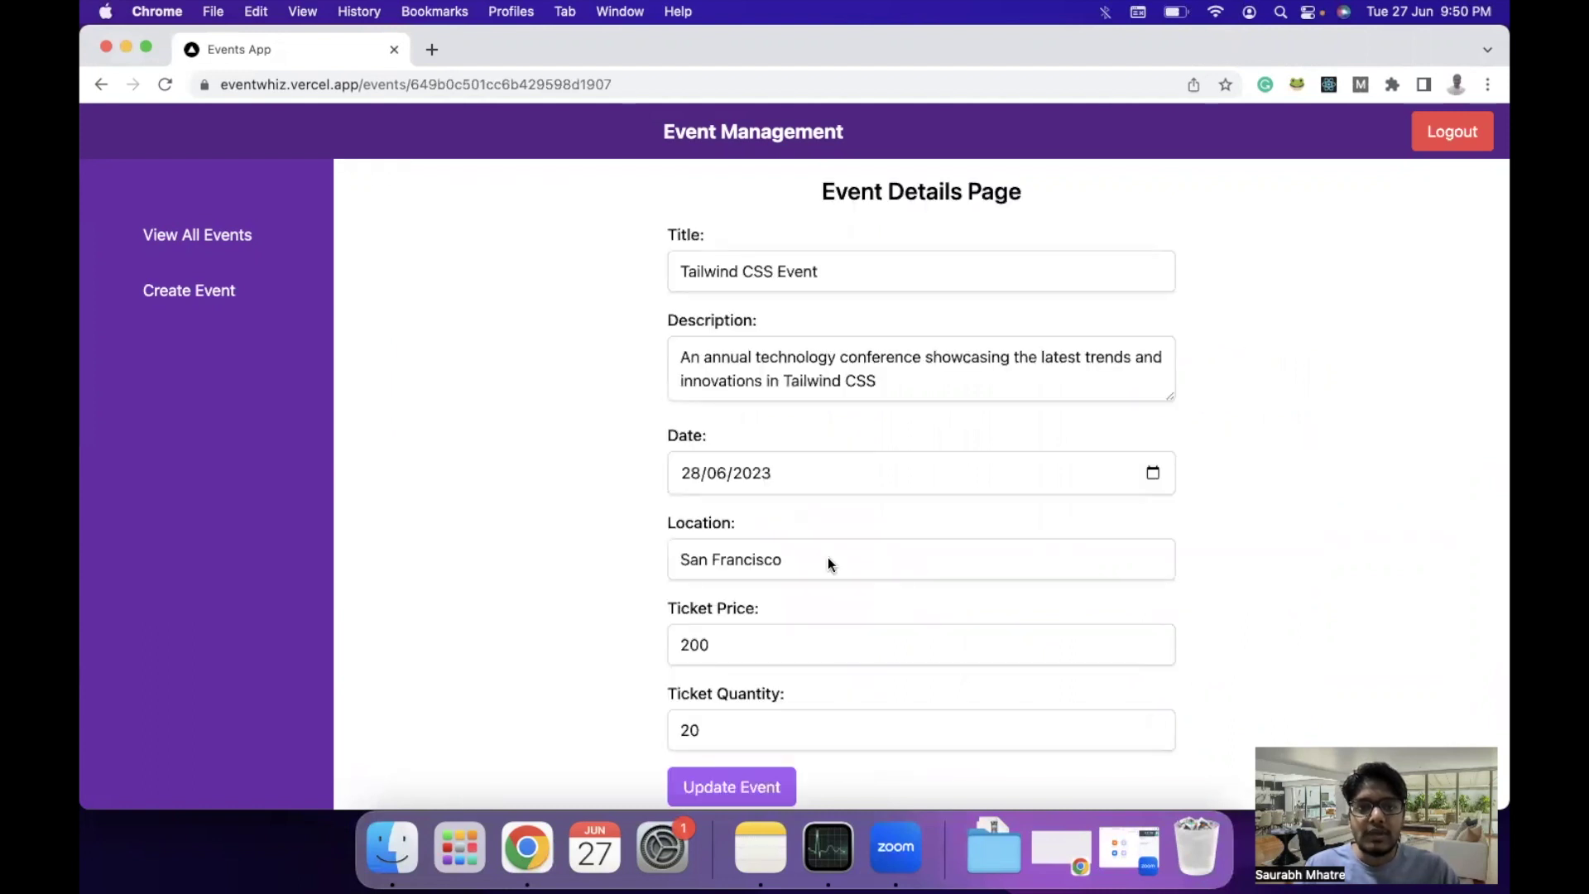
pyautogui.scroll(-2, 890, 567)
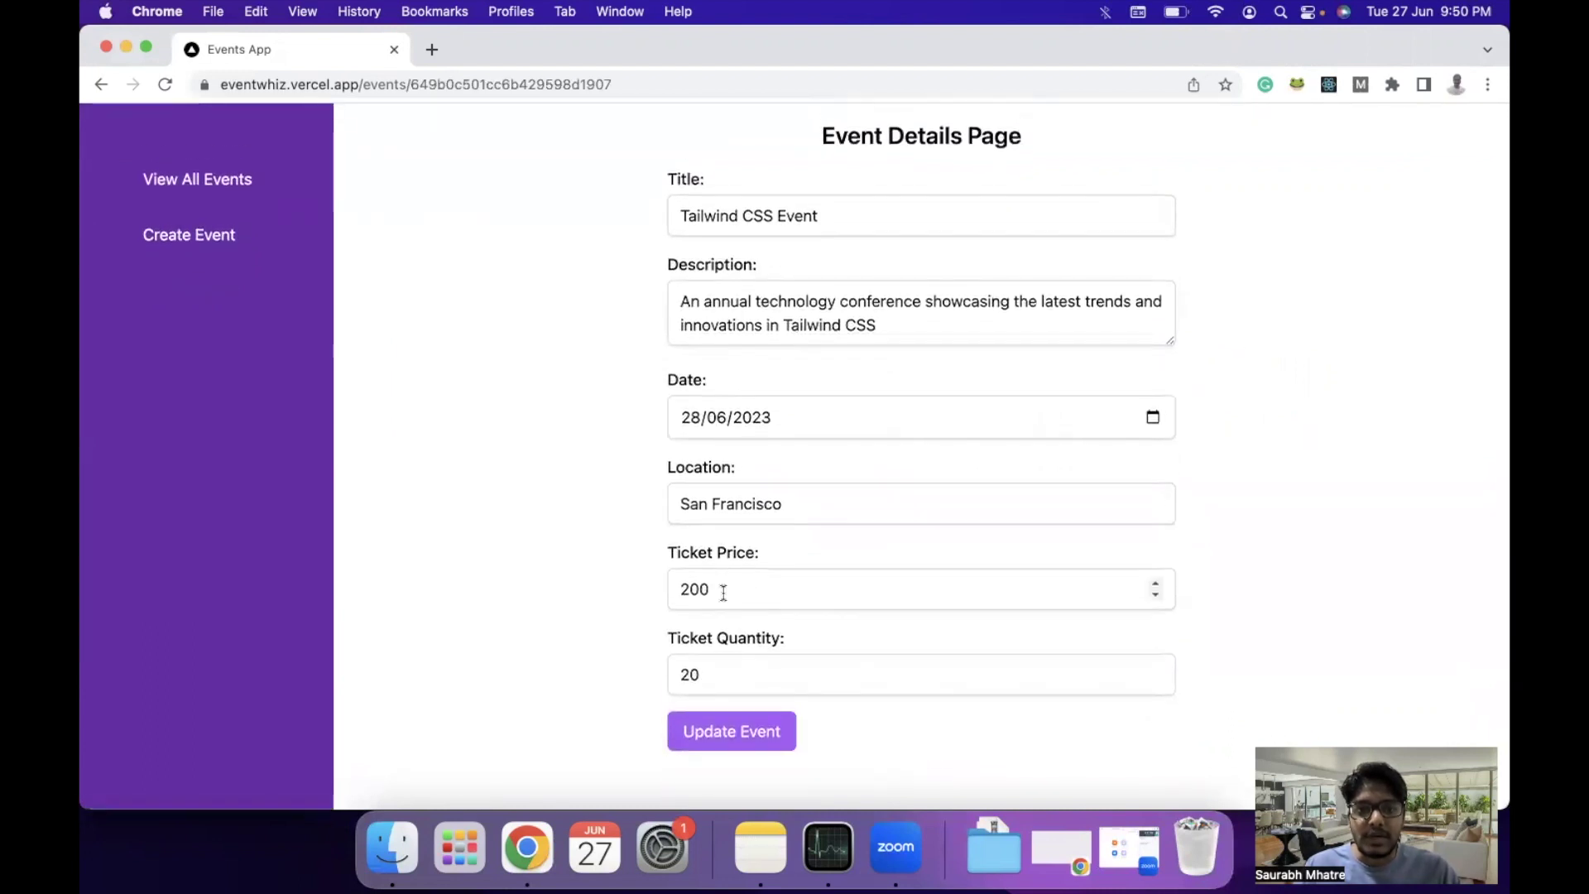
pyautogui.click(723, 593)
pyautogui.write('0')
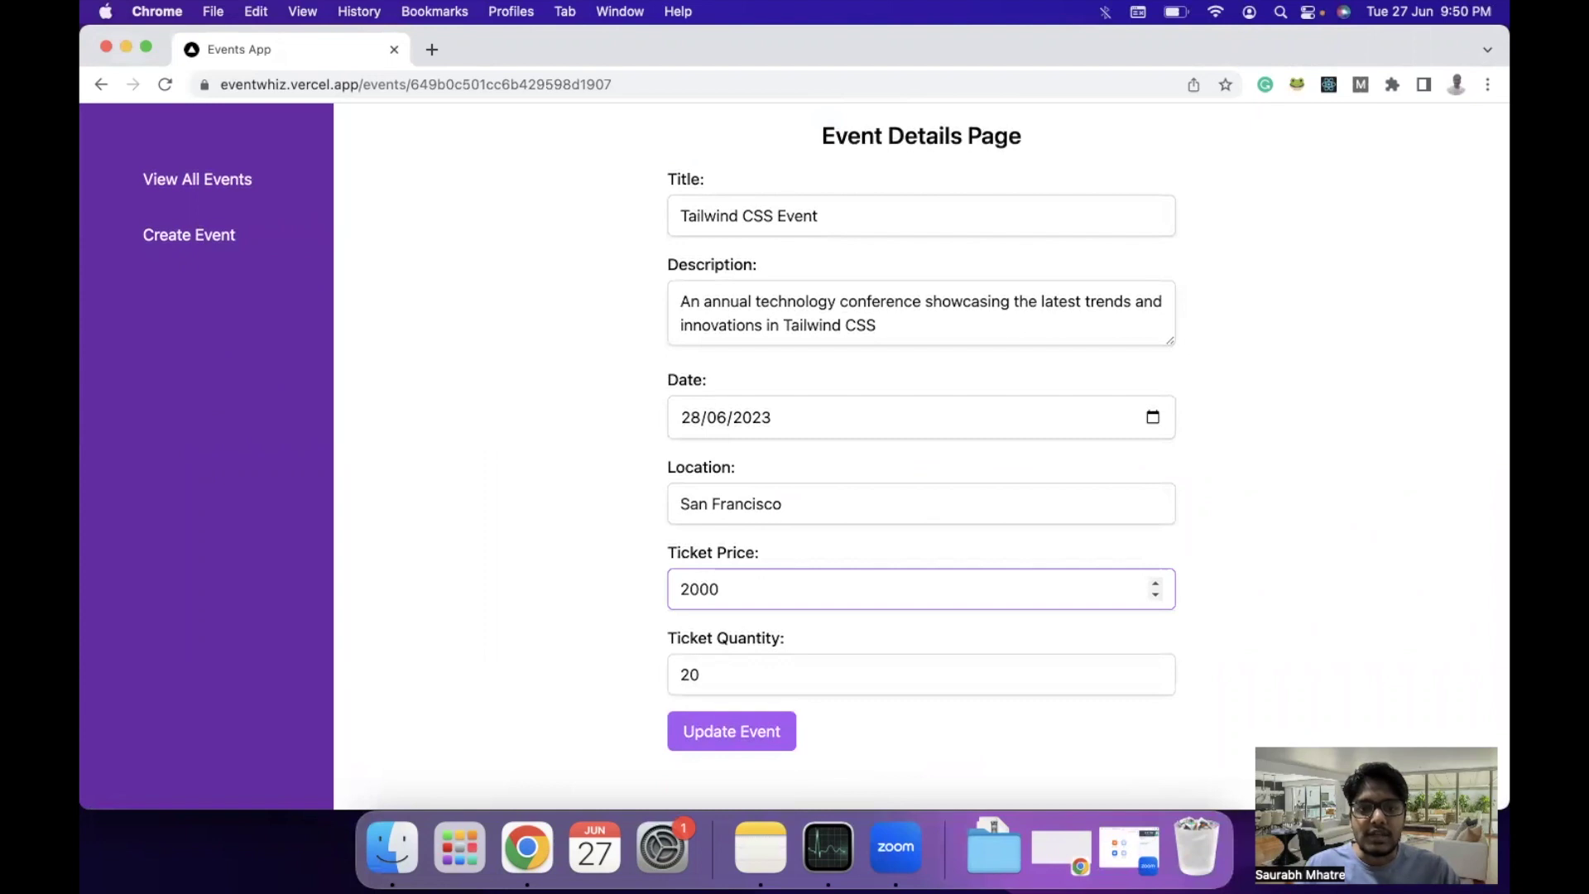
pyautogui.click(708, 663)
pyautogui.write('0')
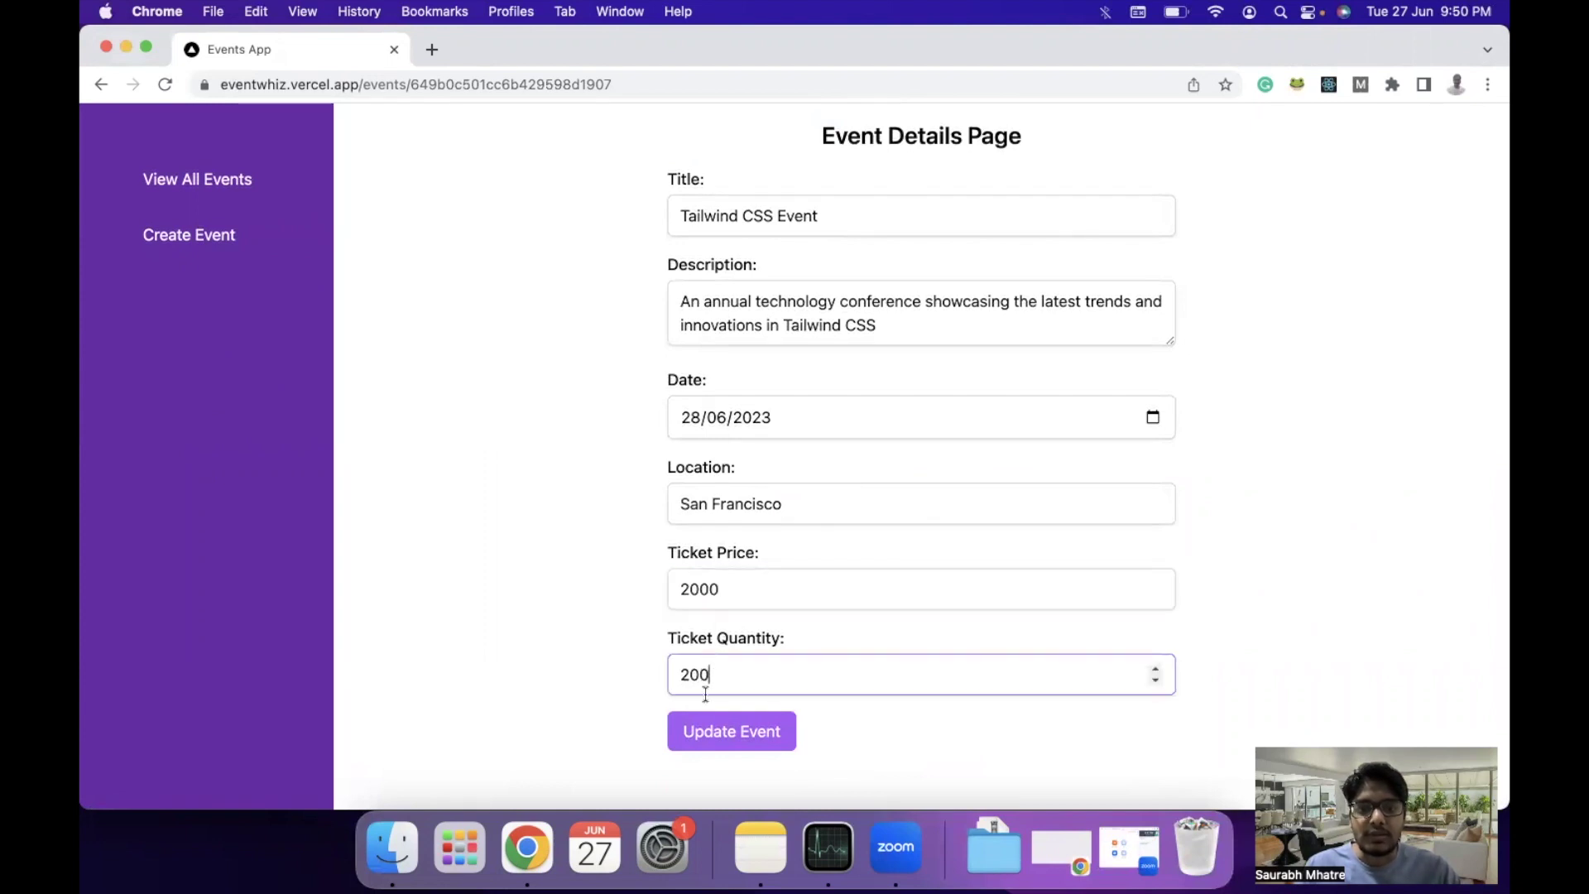
pyautogui.click(710, 744)
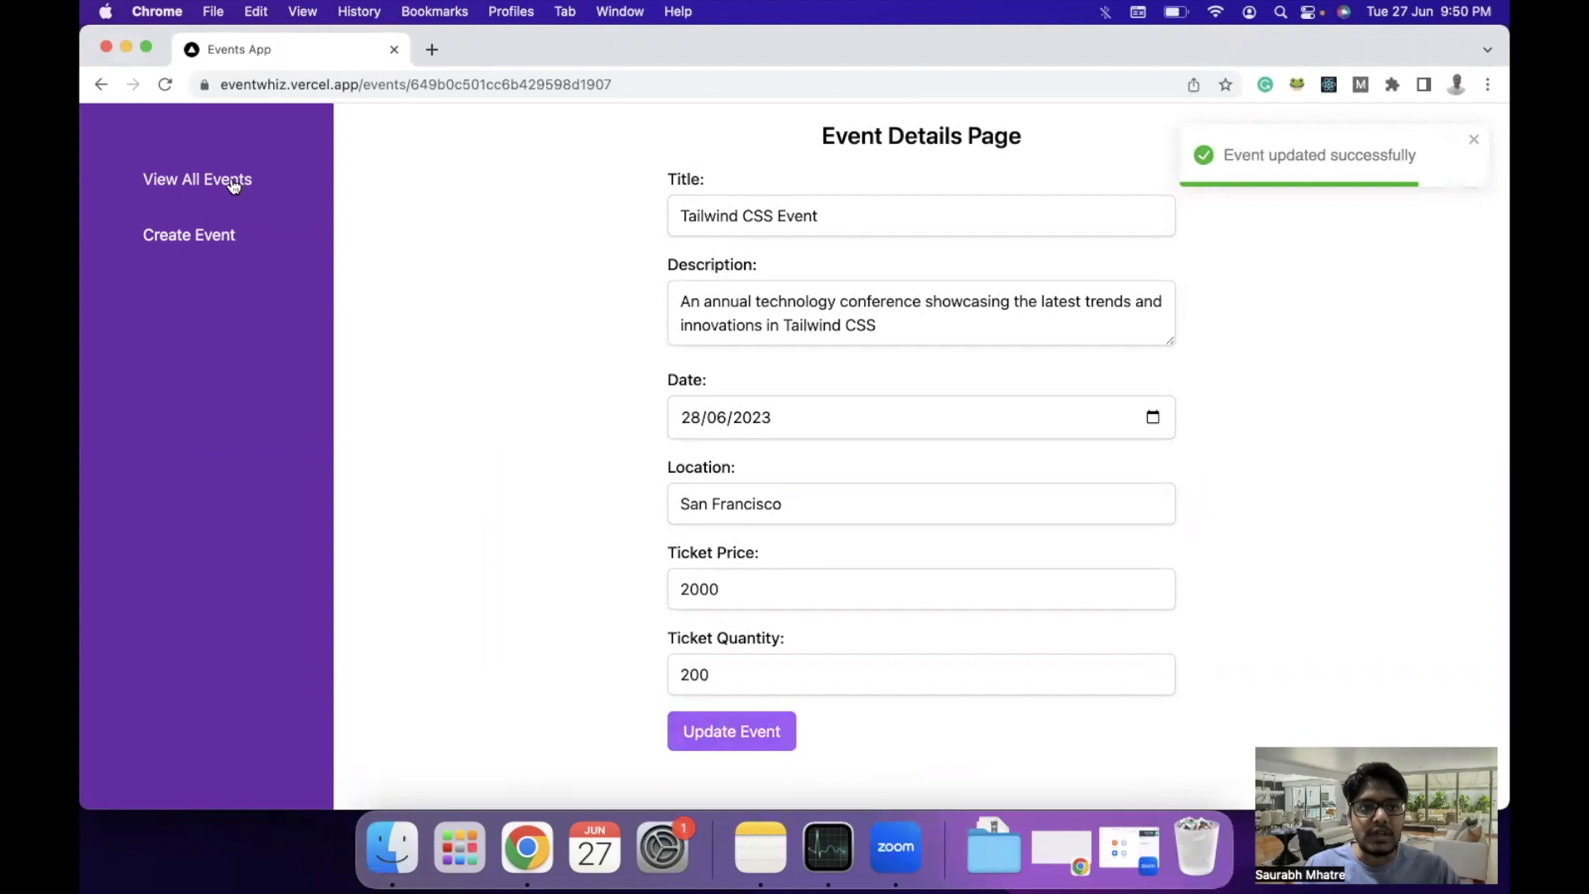
# Confirm the Tailwind CSS card shows $2000 and 200 tickets, then log out.
pyautogui.click(233, 180)
pyautogui.scroll(-5, 748, 592)
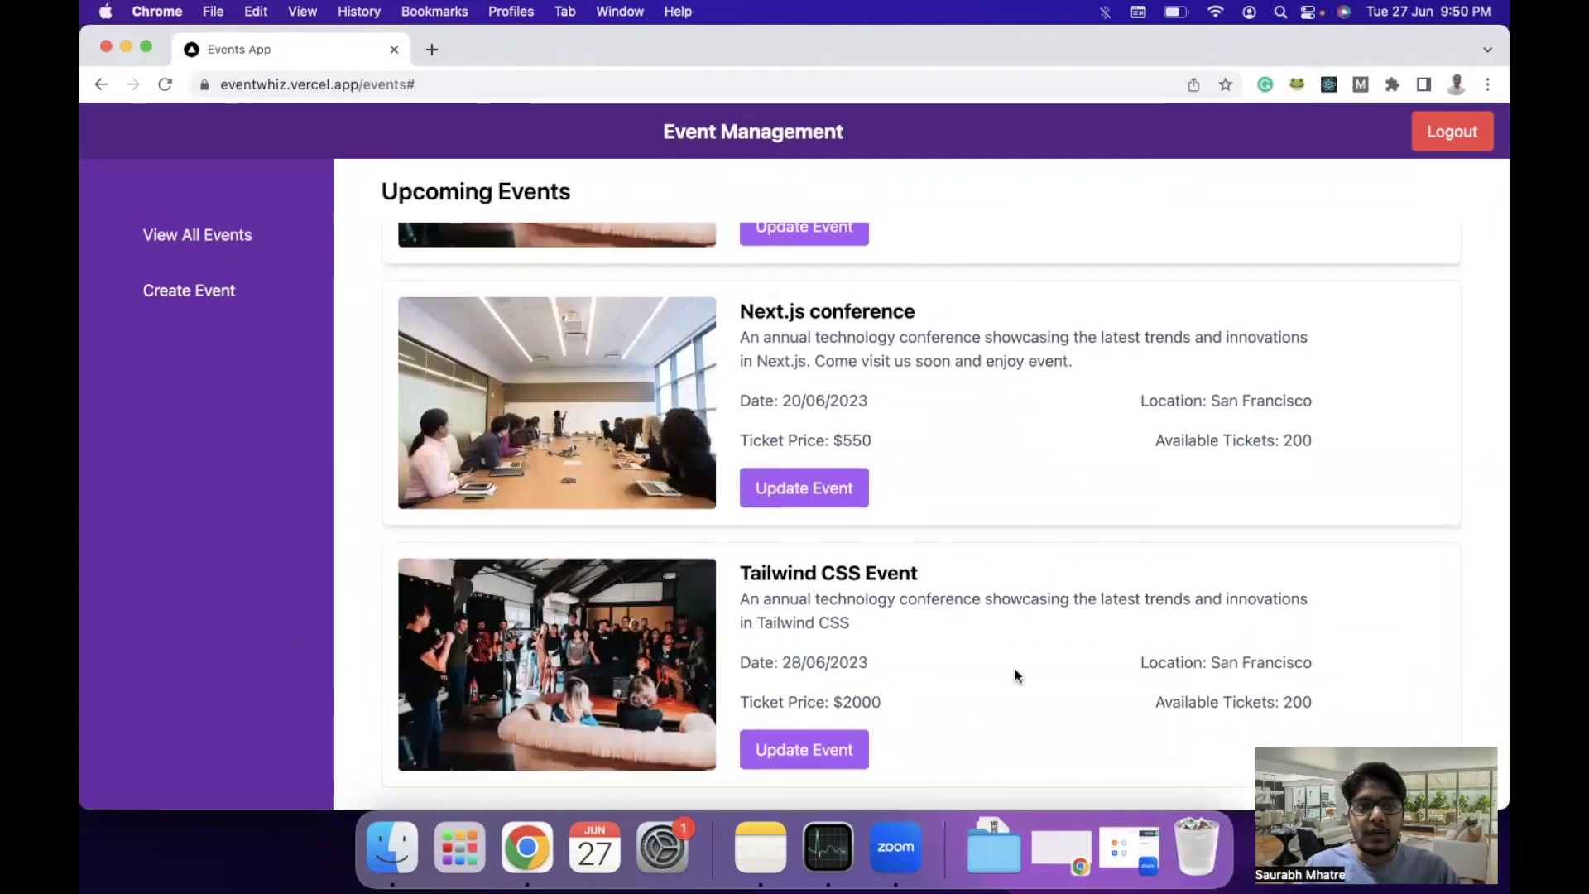
pyautogui.scroll(5, 978, 550)
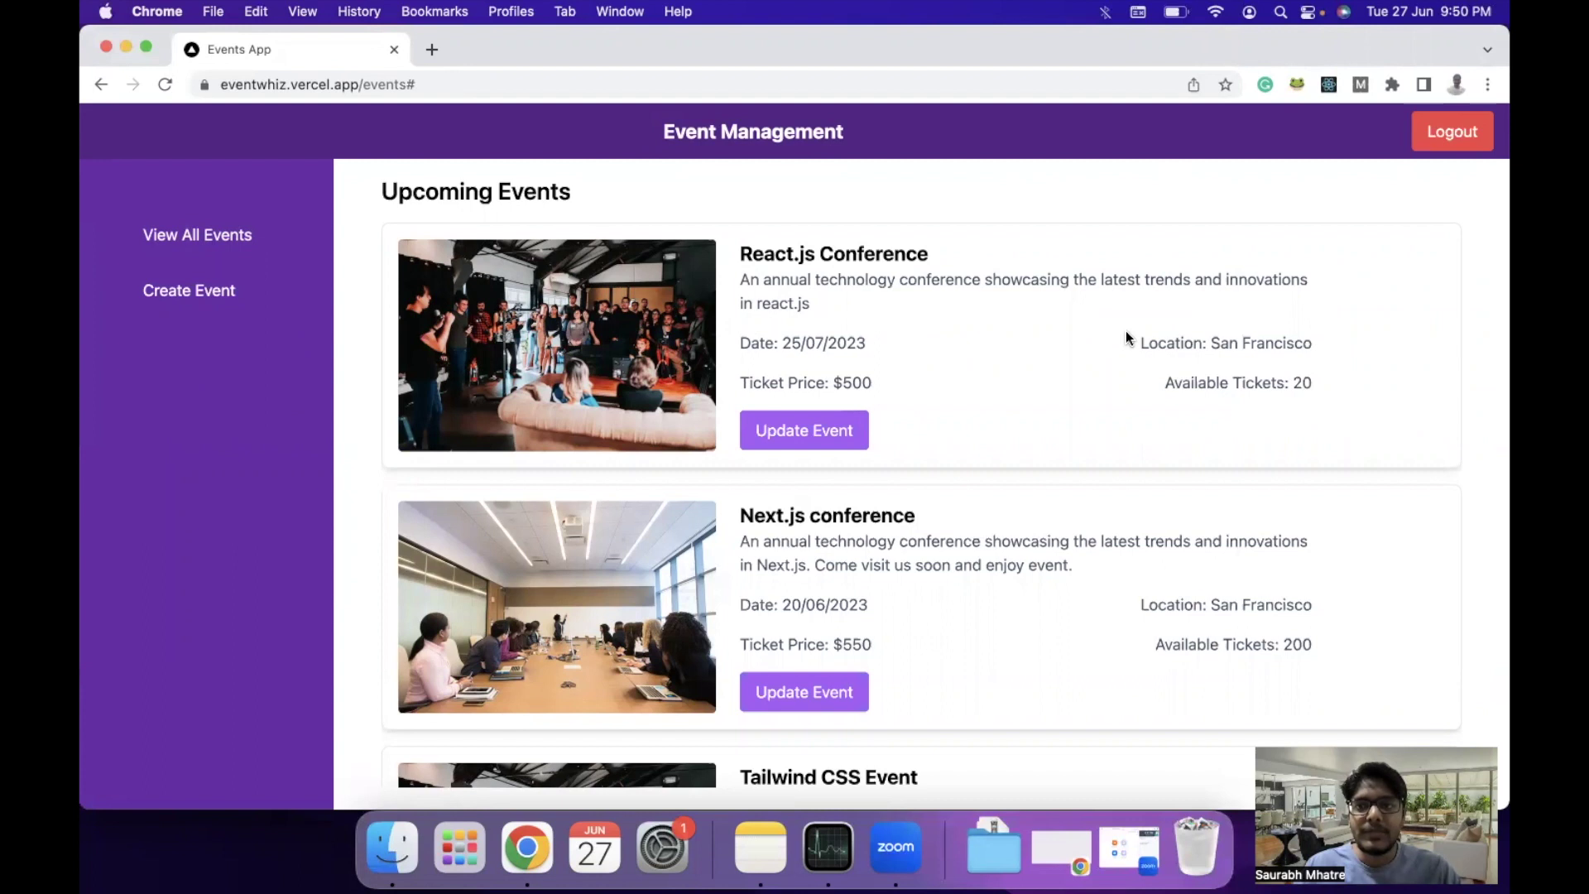
pyautogui.click(1456, 142)
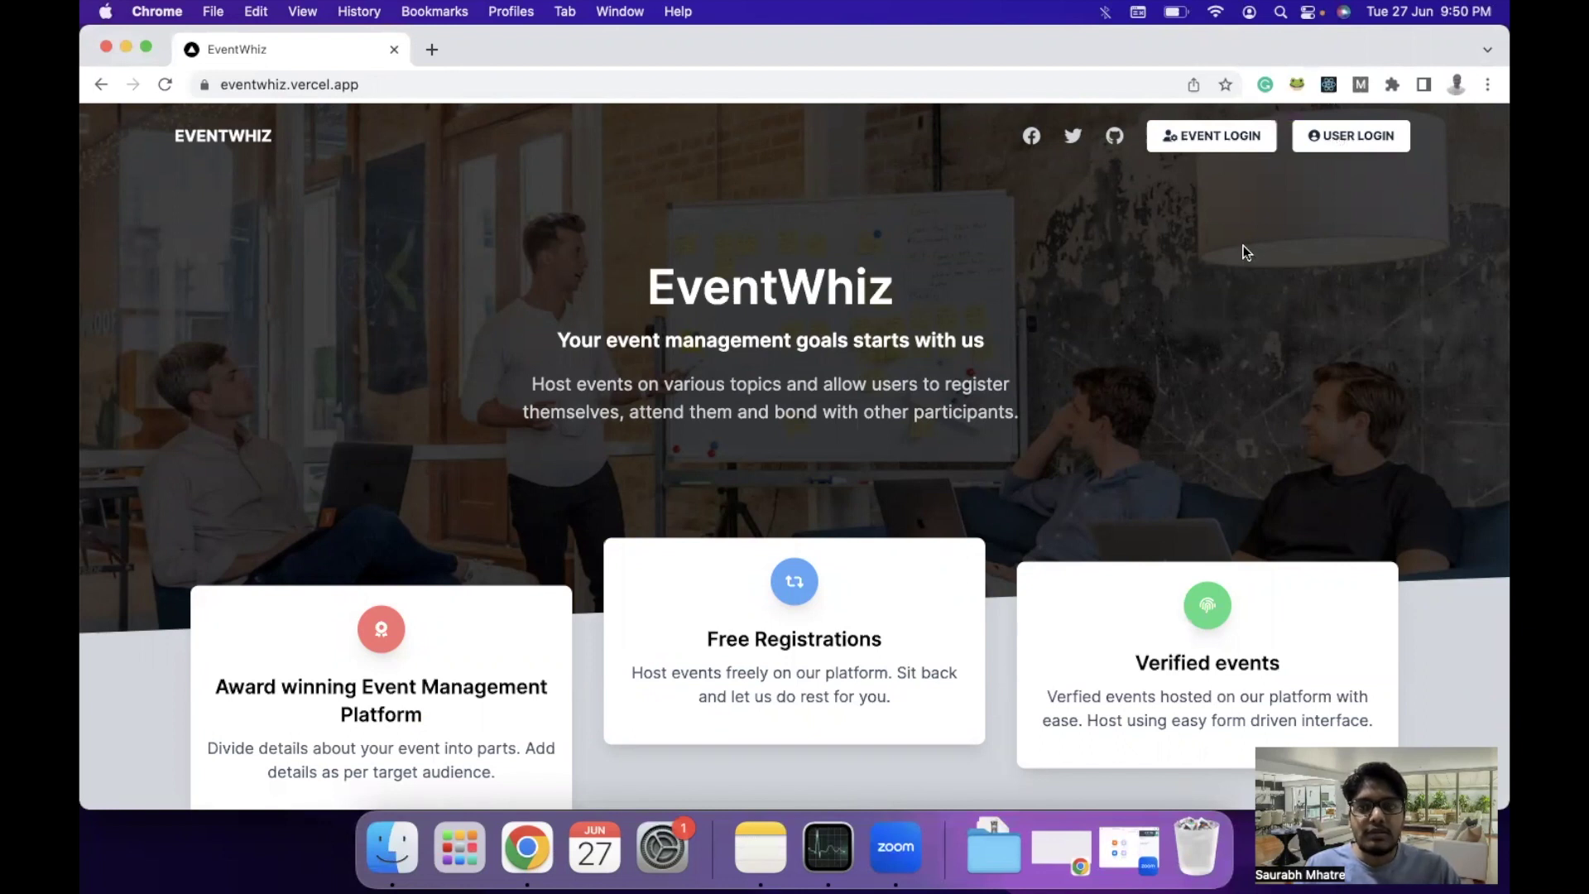
# On User Login, pick the suggested e-mail address and request a login code.
pyautogui.click(1347, 141)
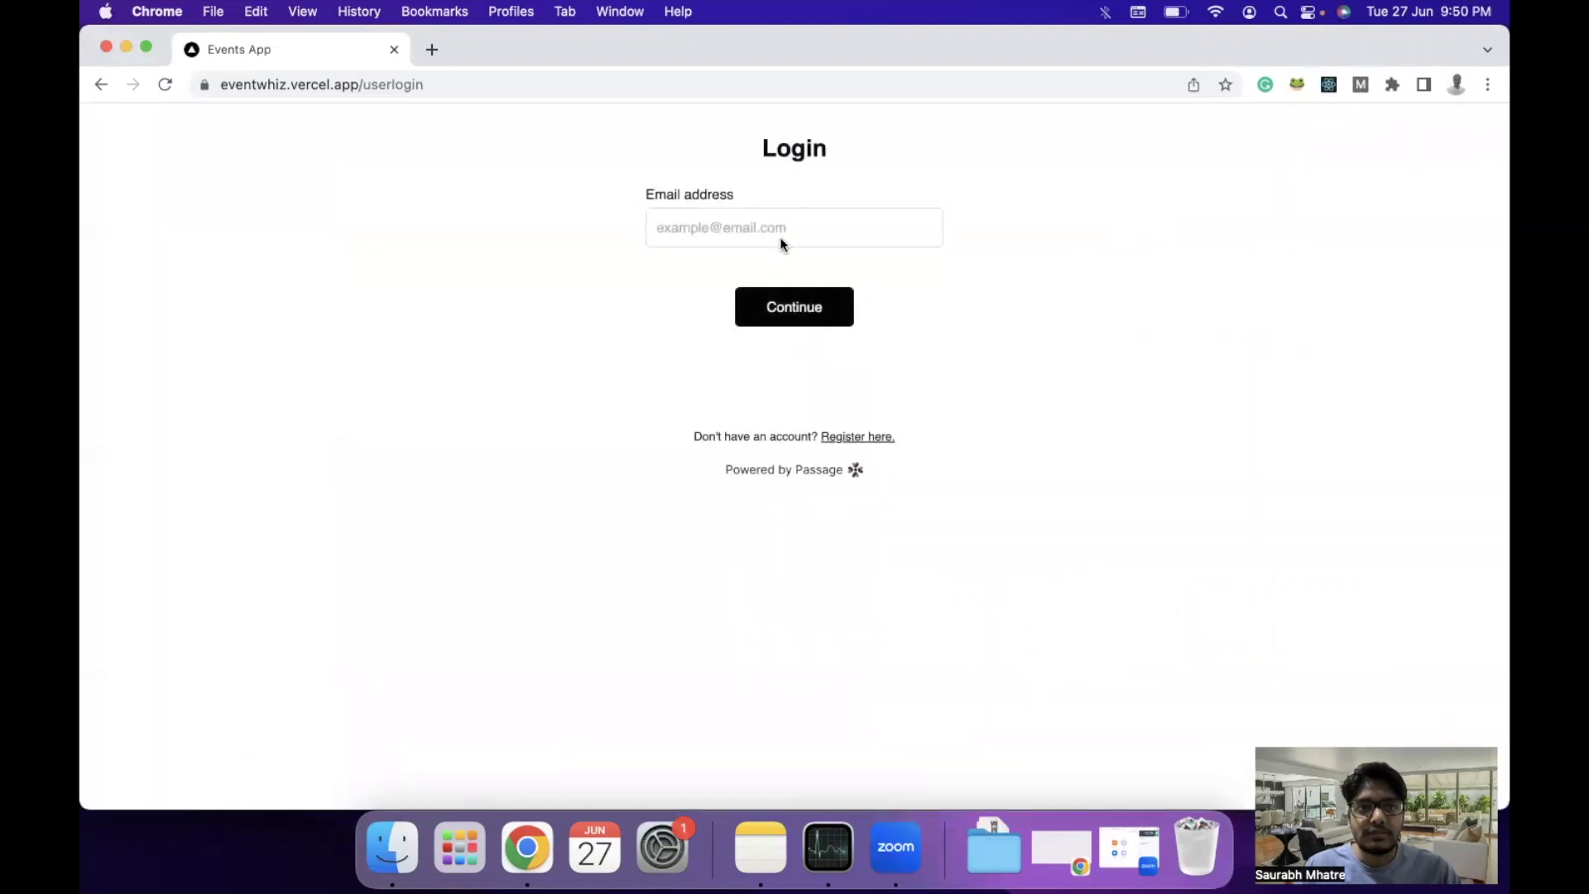
pyautogui.click(735, 230)
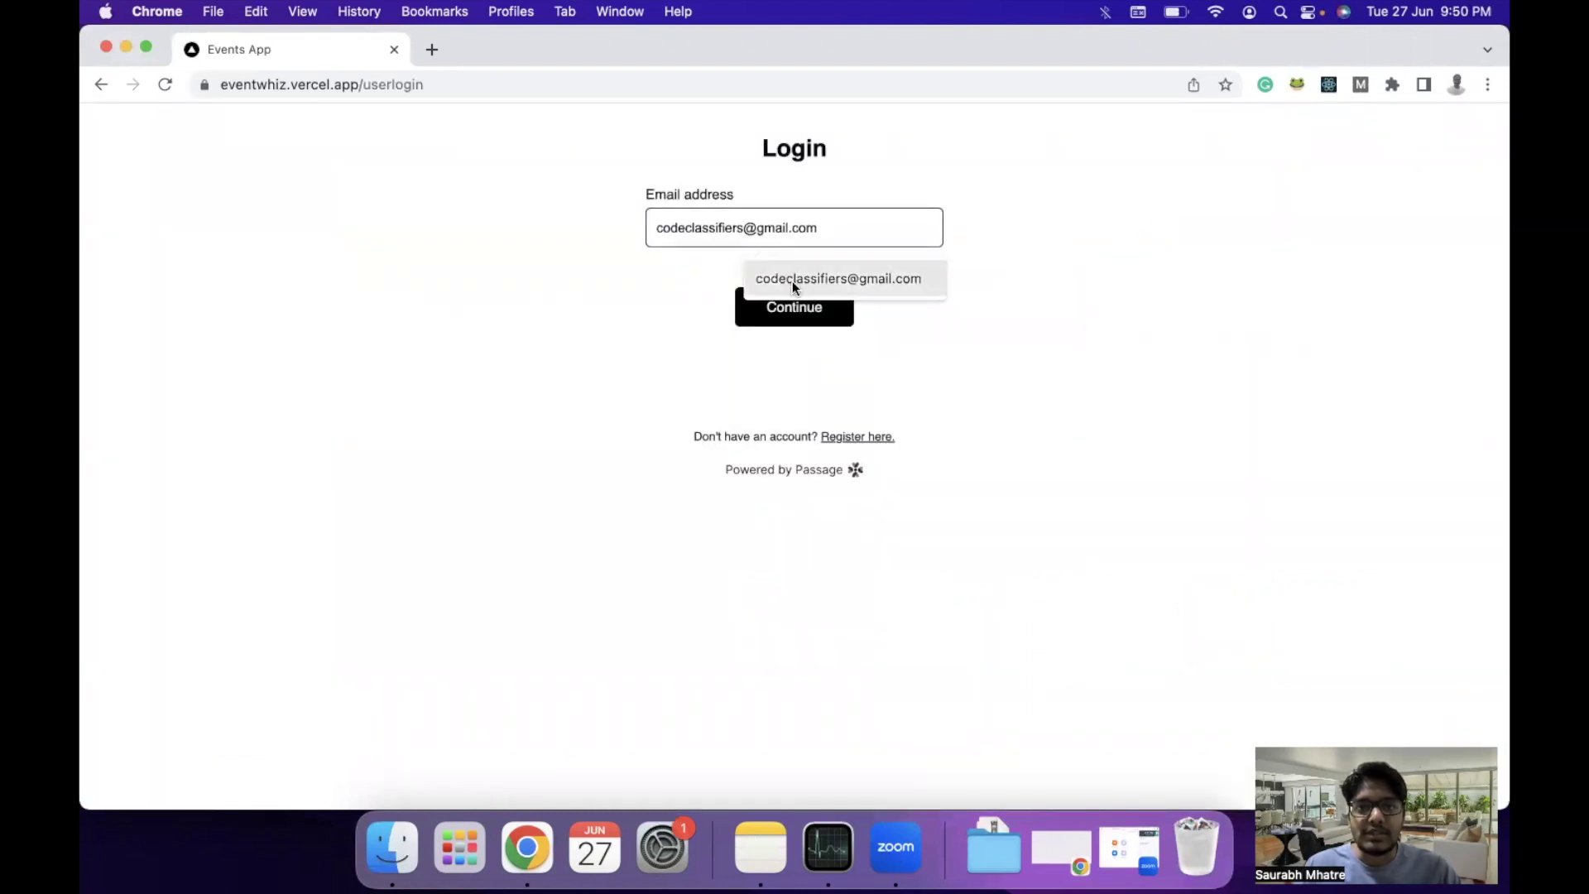
pyautogui.click(792, 280)
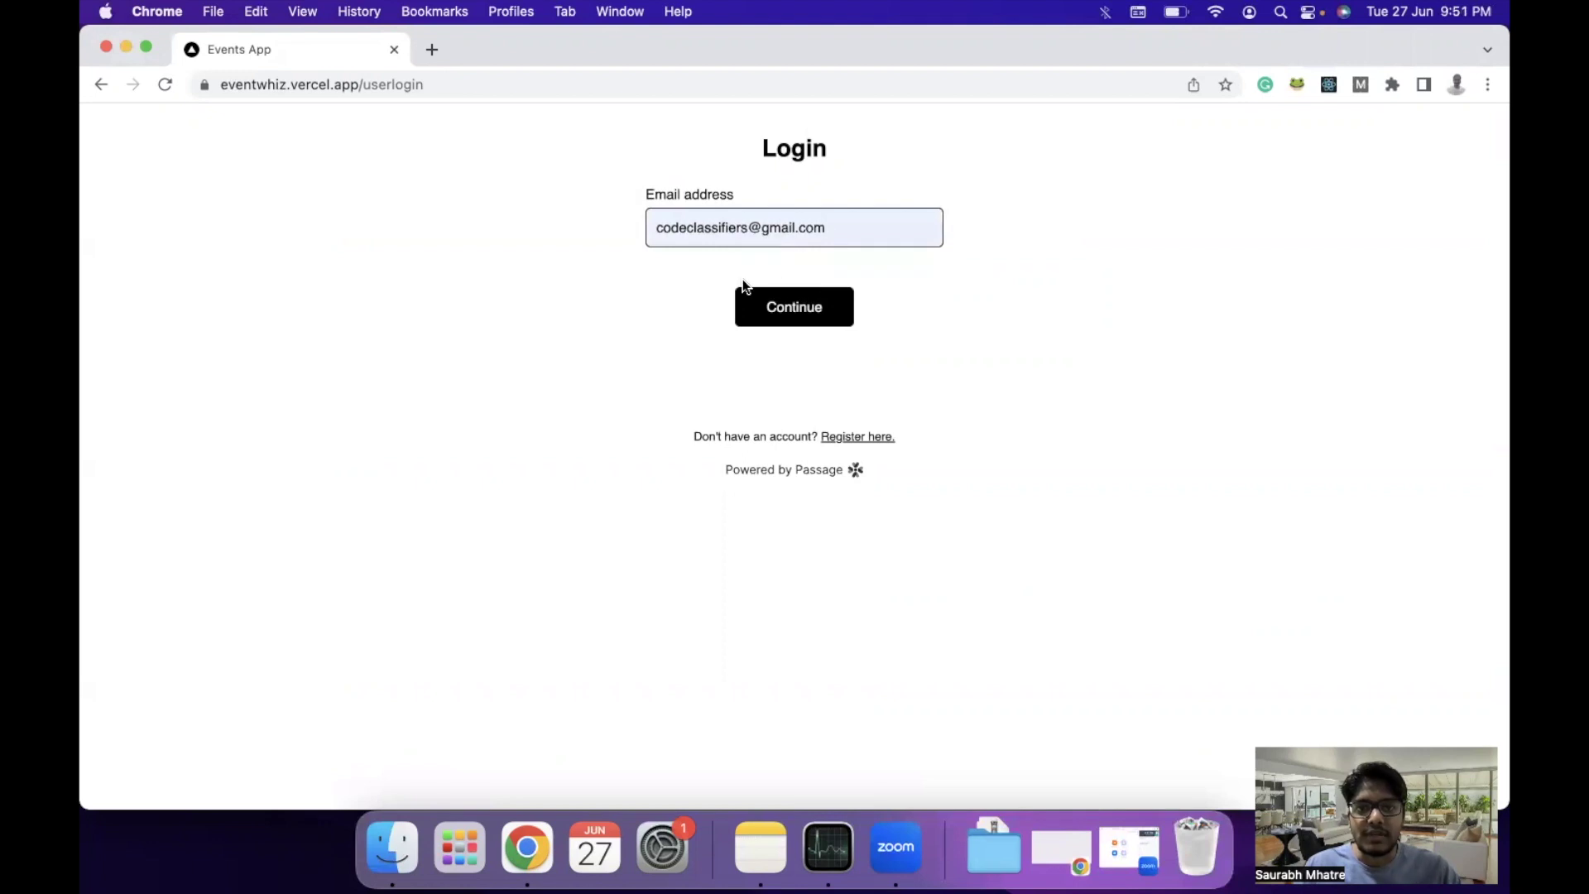
pyautogui.click(801, 308)
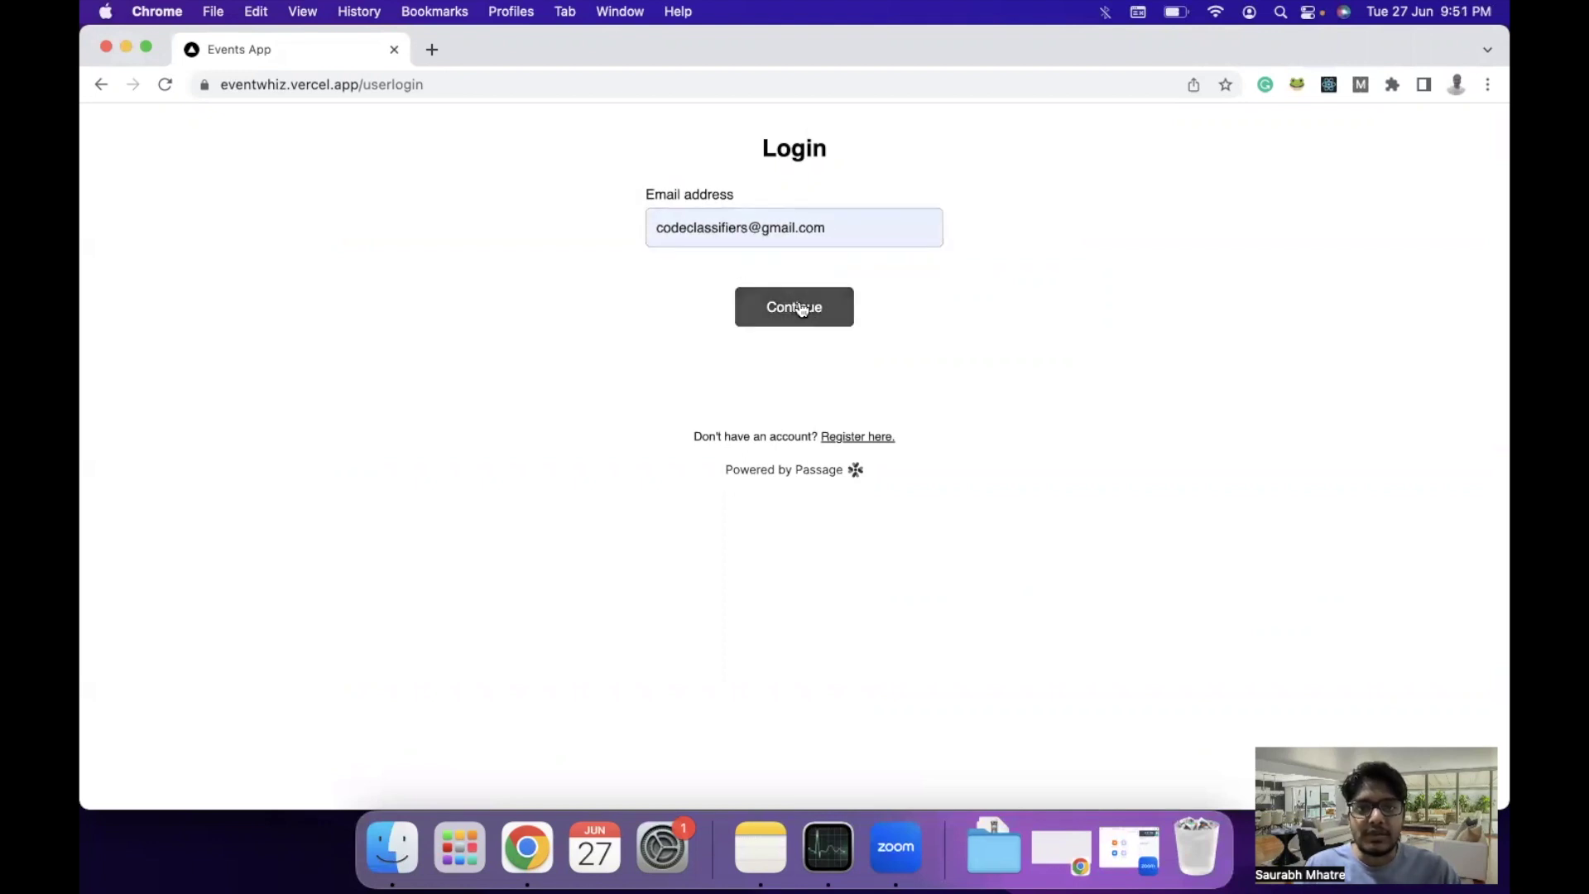
# Paste the one-time code and skip the passkey prompt.
pyautogui.click(684, 313)
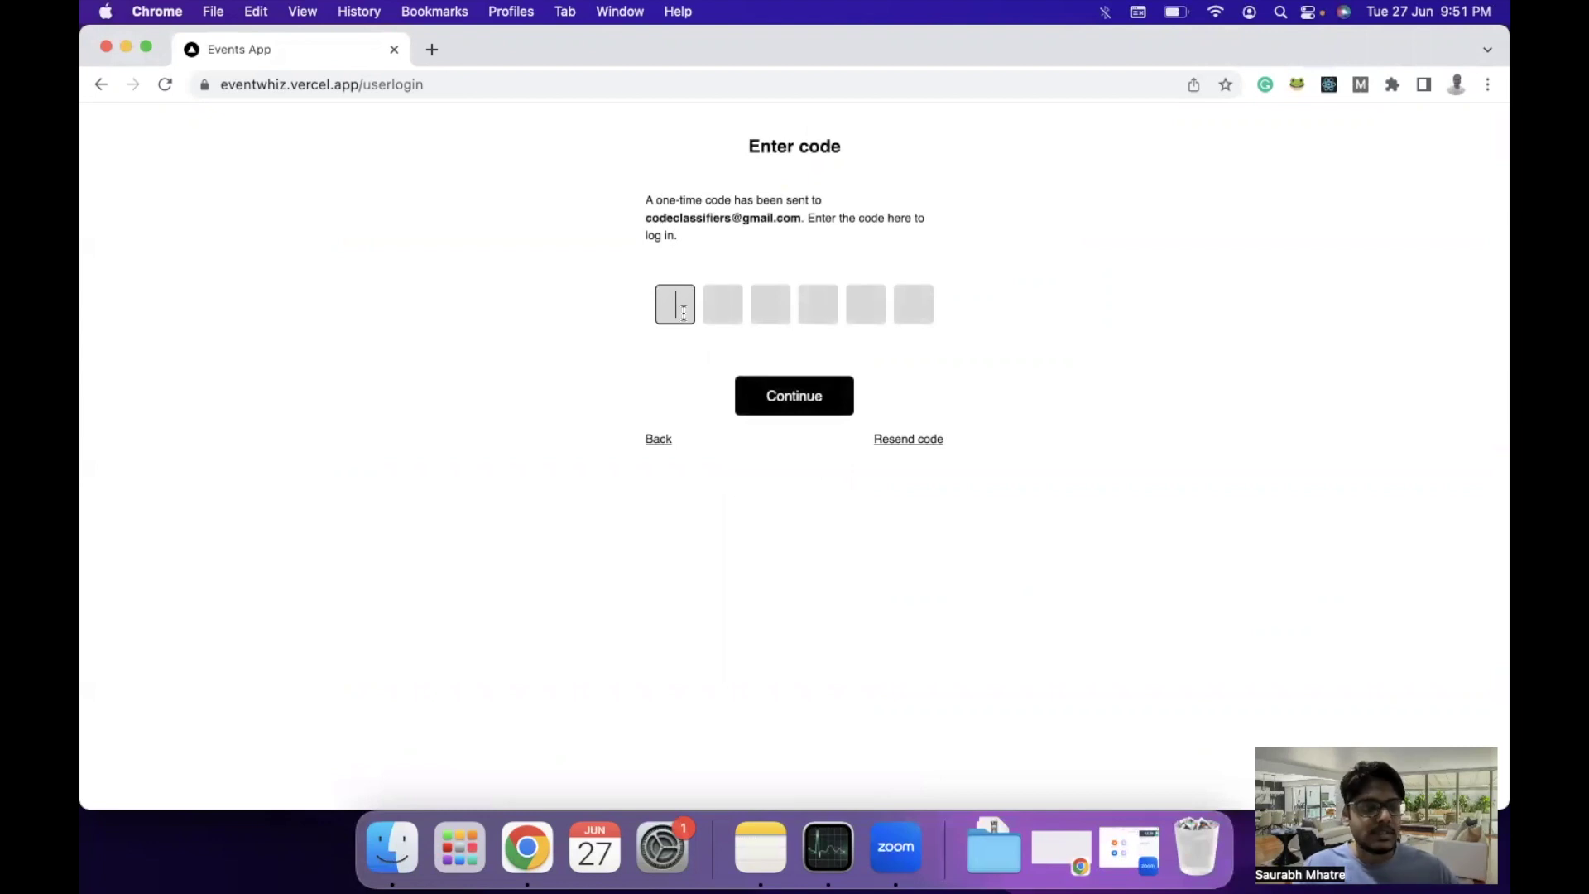
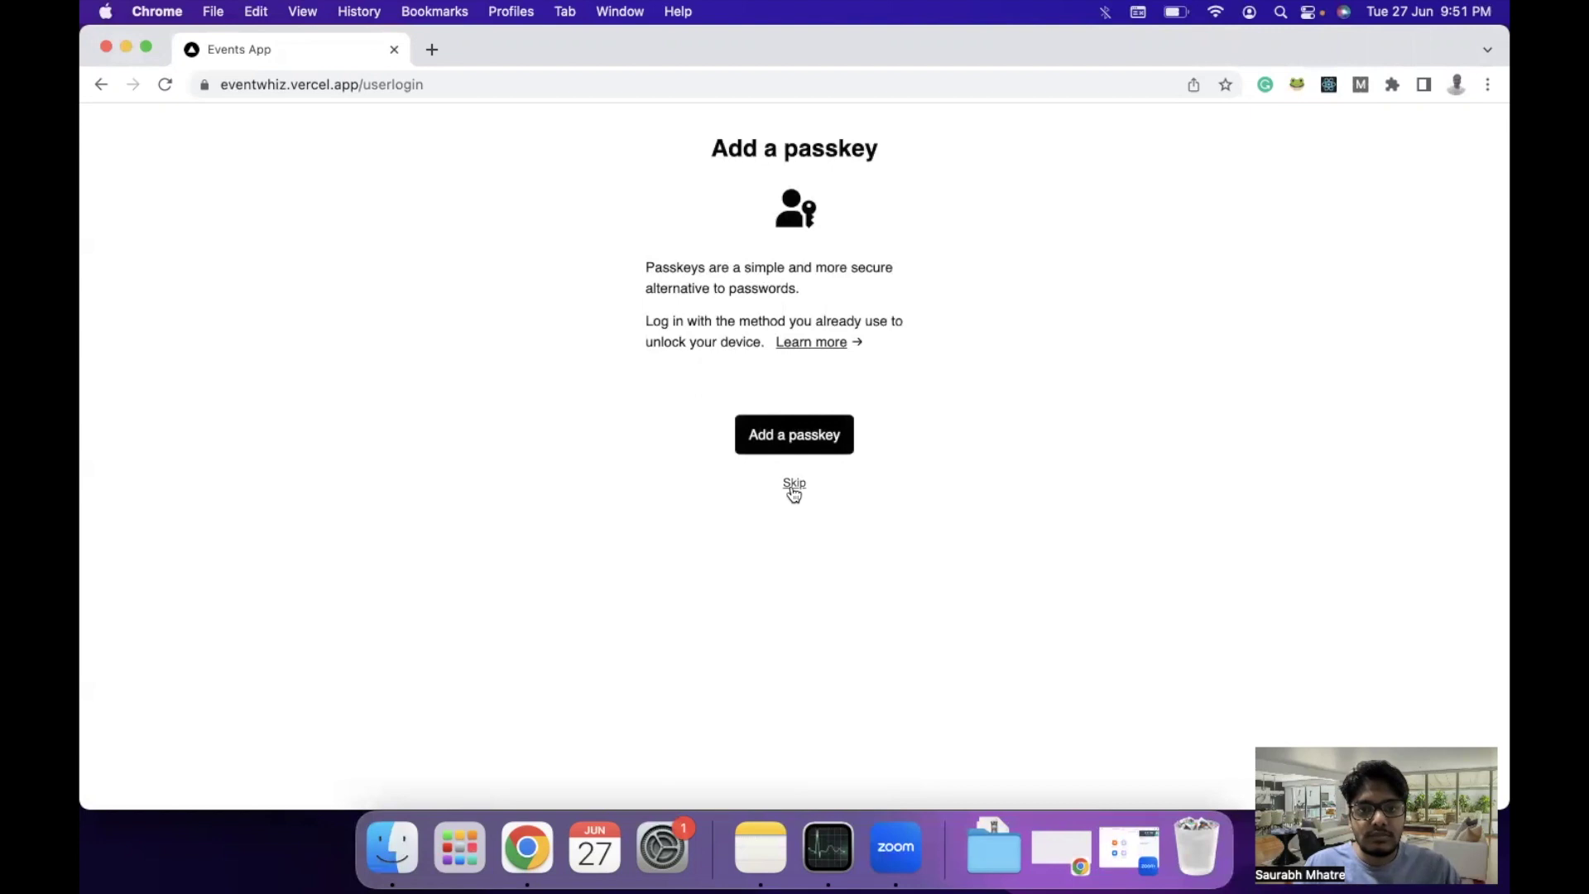
pyautogui.click(794, 485)
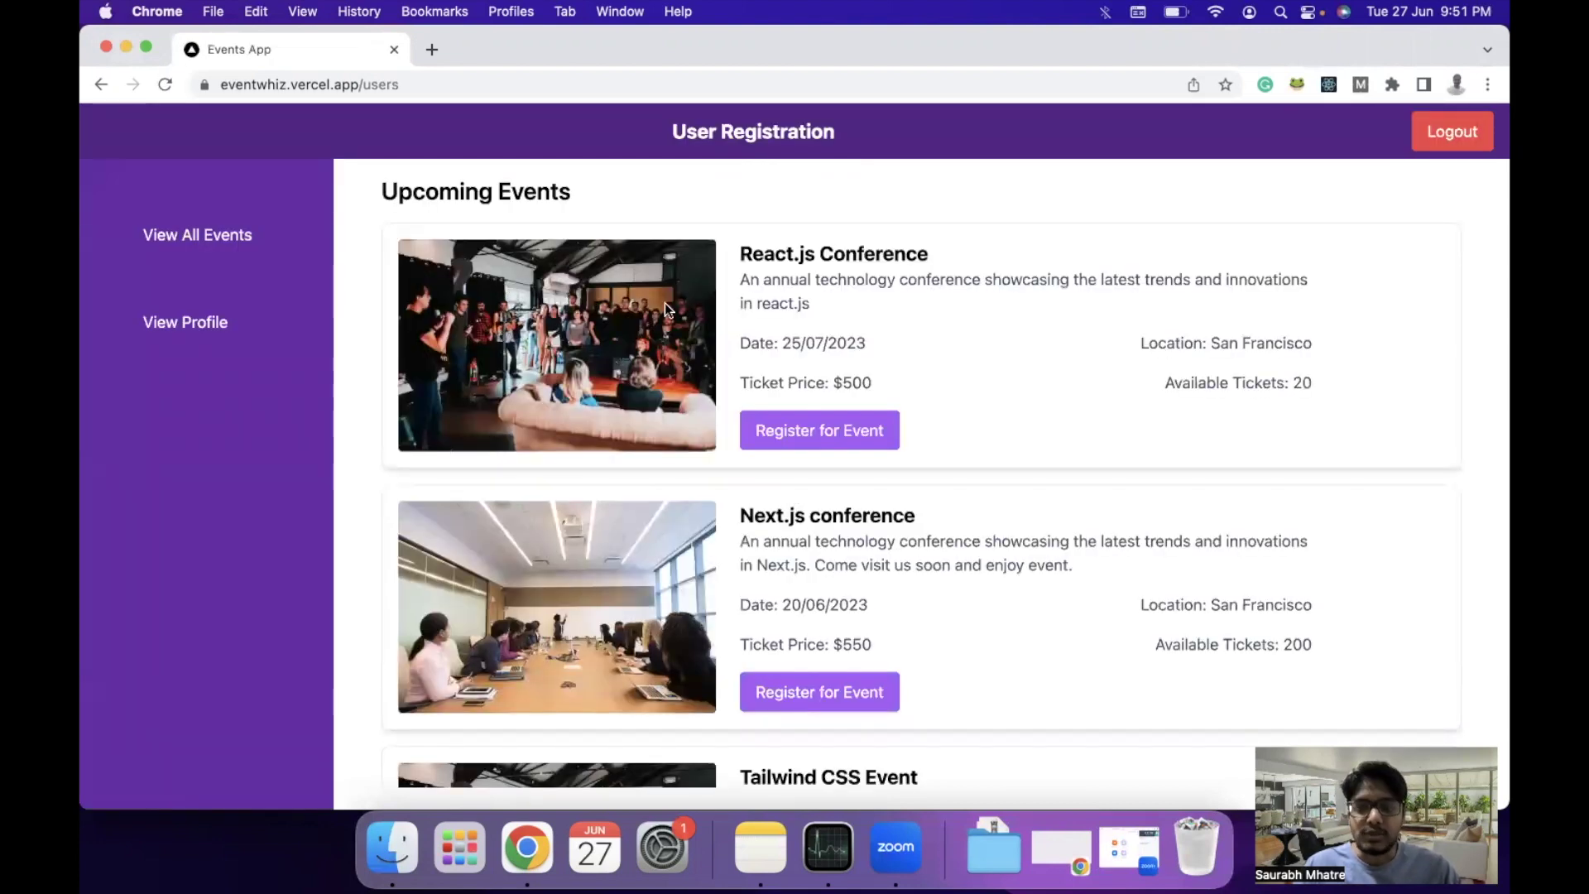
# Register for the Tailwind CSS Event and highlight its '1 attendees' count.
pyautogui.scroll(-5, 665, 439)
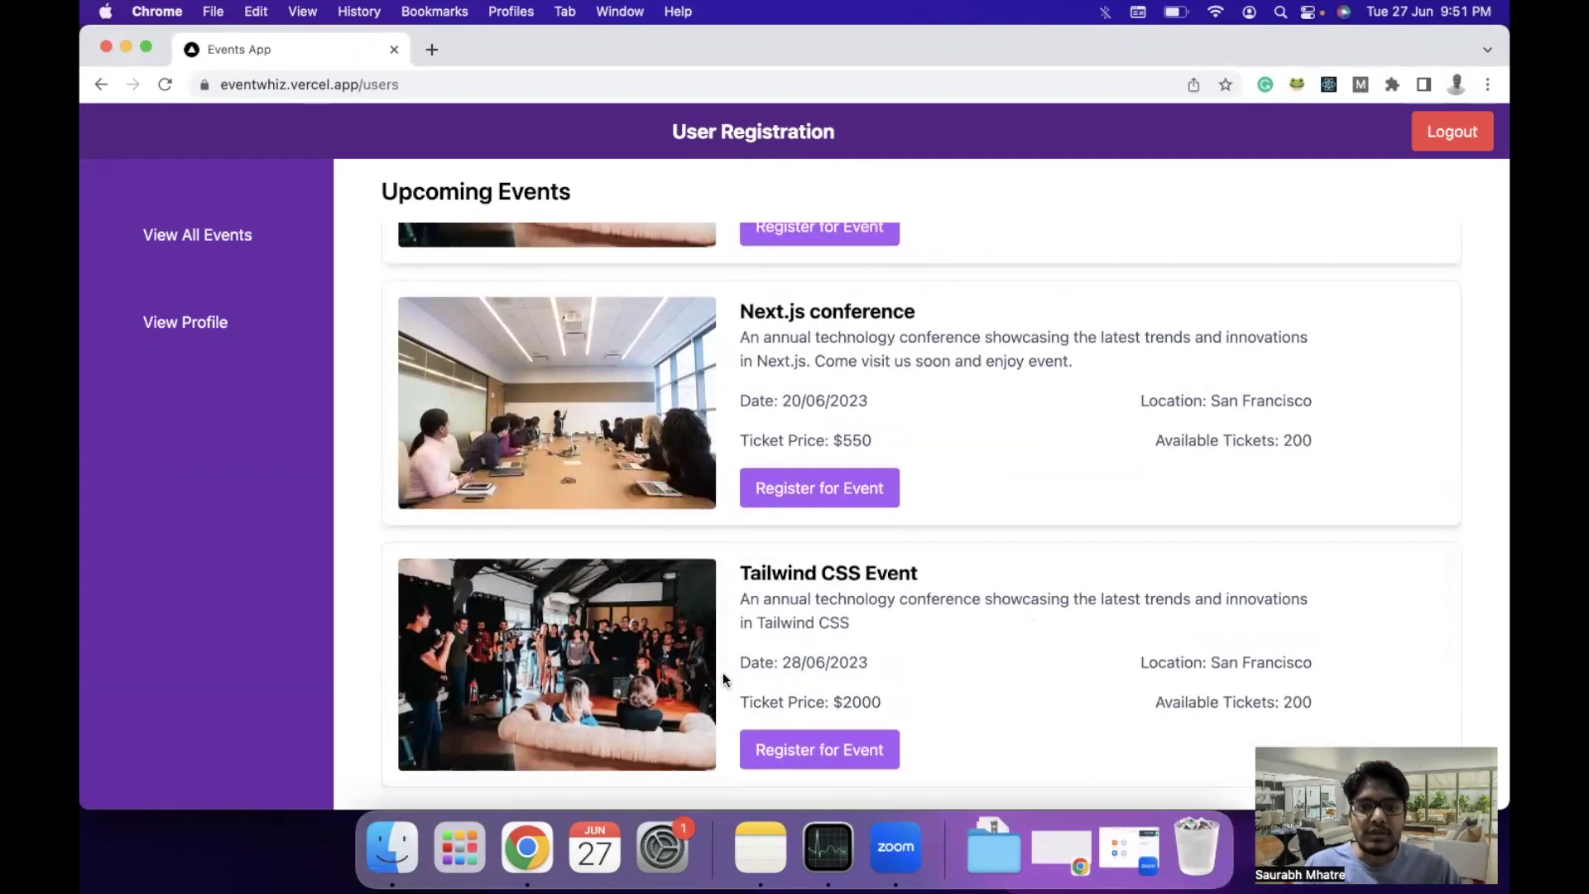
pyautogui.click(830, 755)
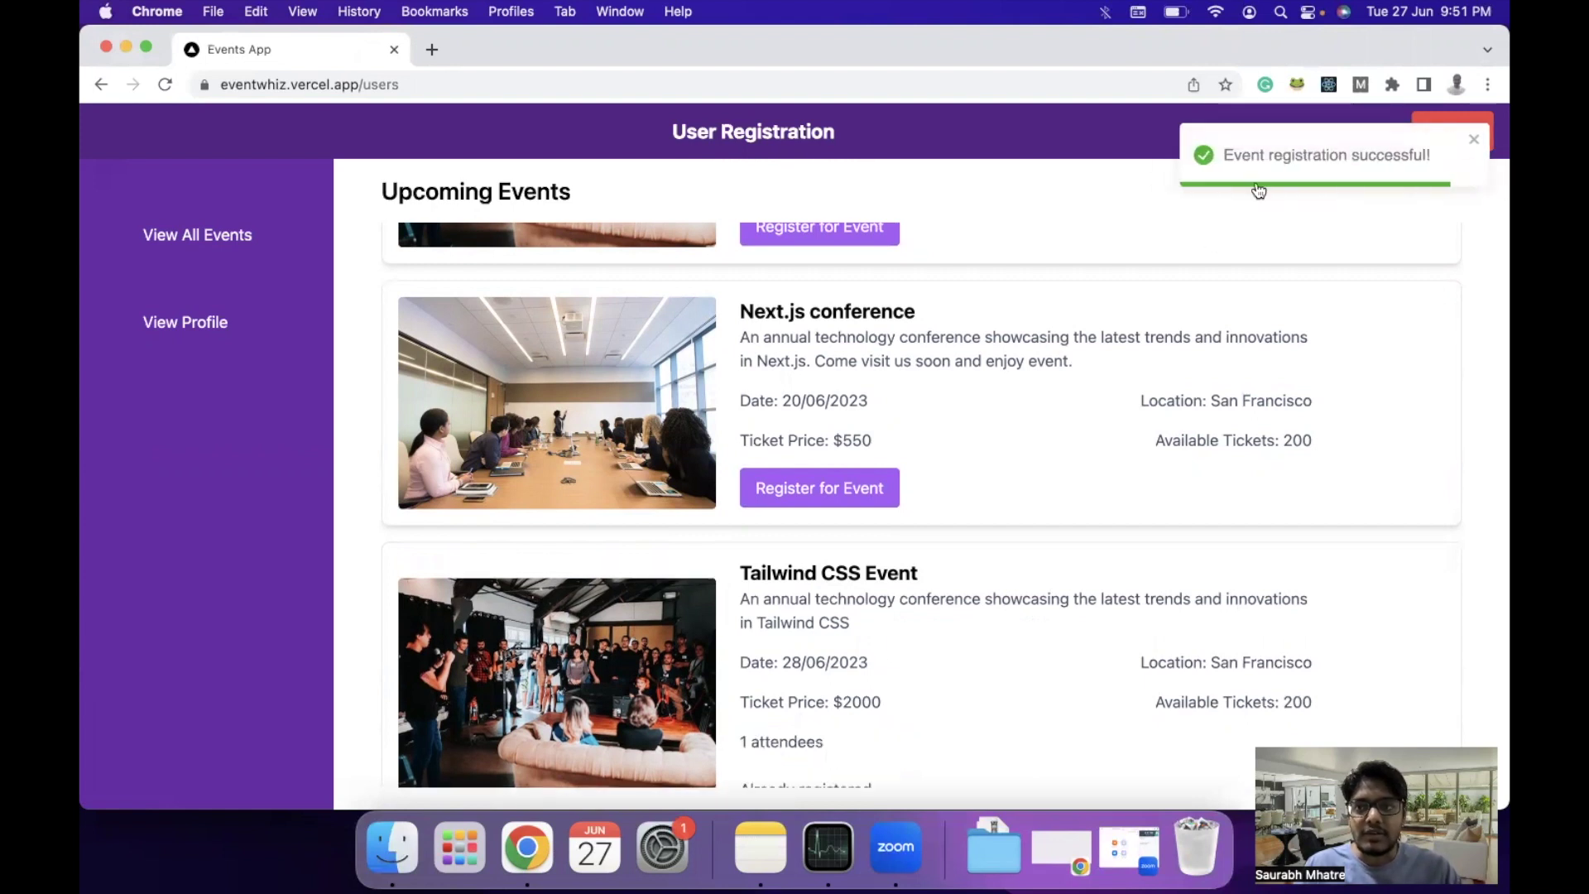
pyautogui.scroll(-1, 991, 678)
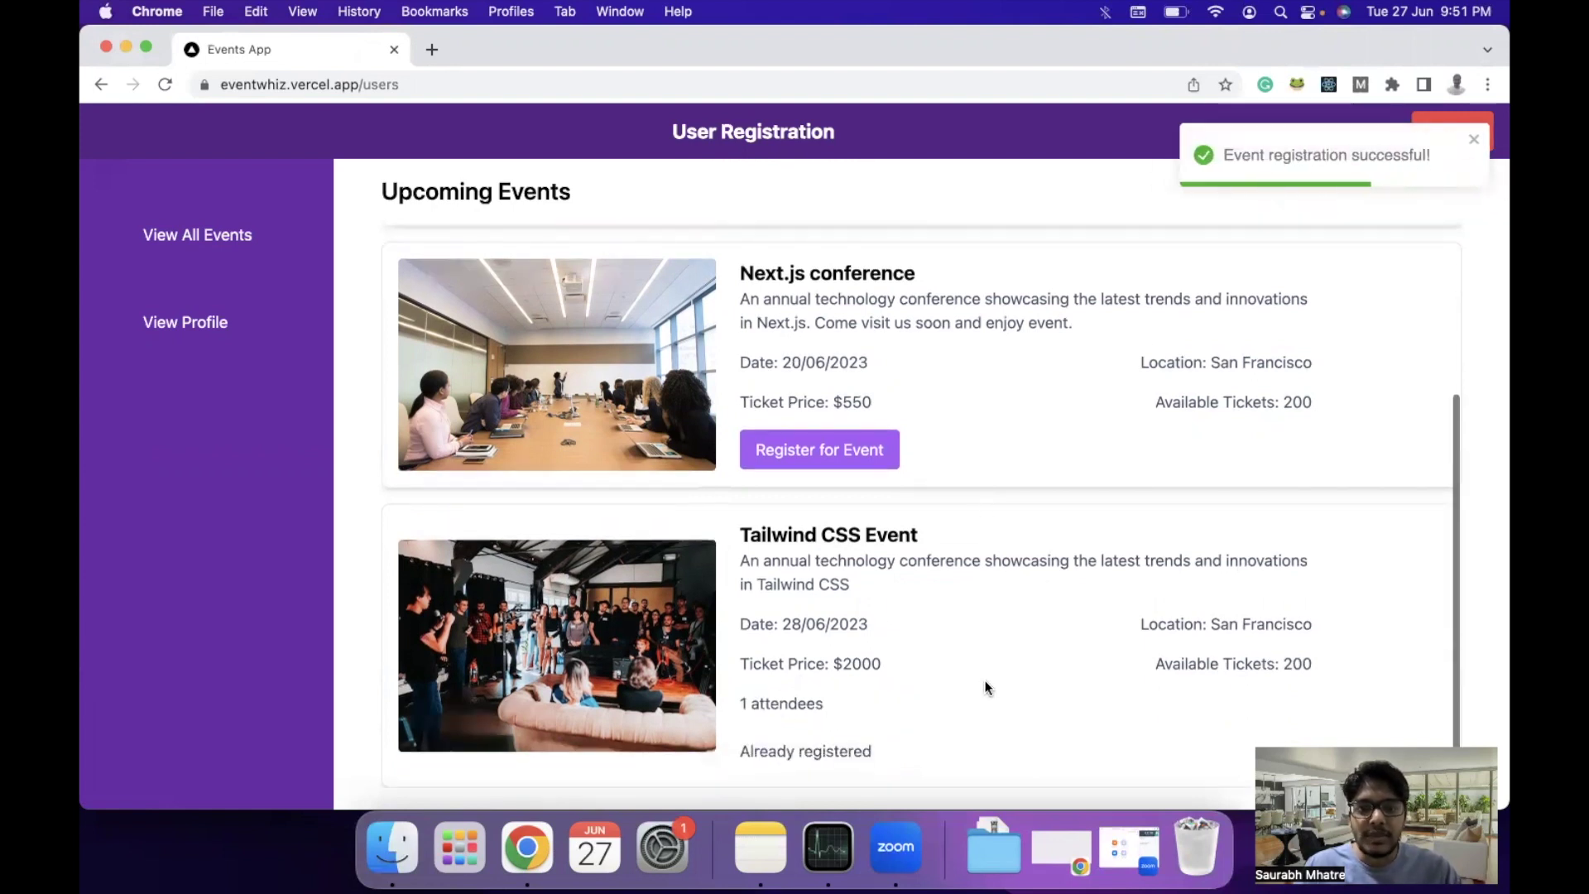
pyautogui.moveTo(741, 704); pyautogui.dragTo(841, 714)
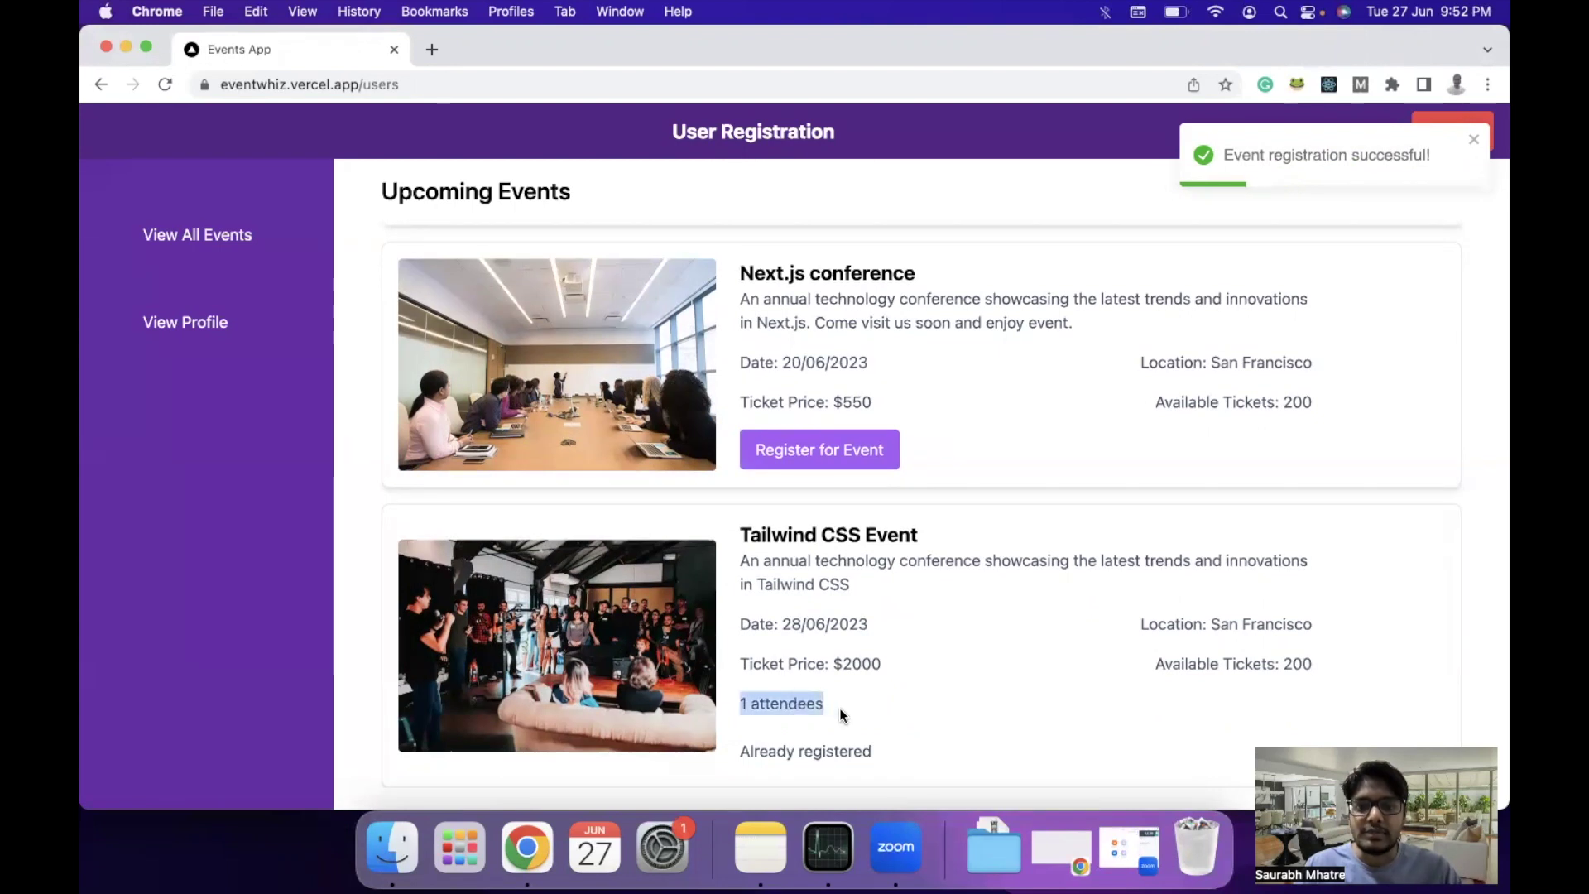
pyautogui.click(900, 712)
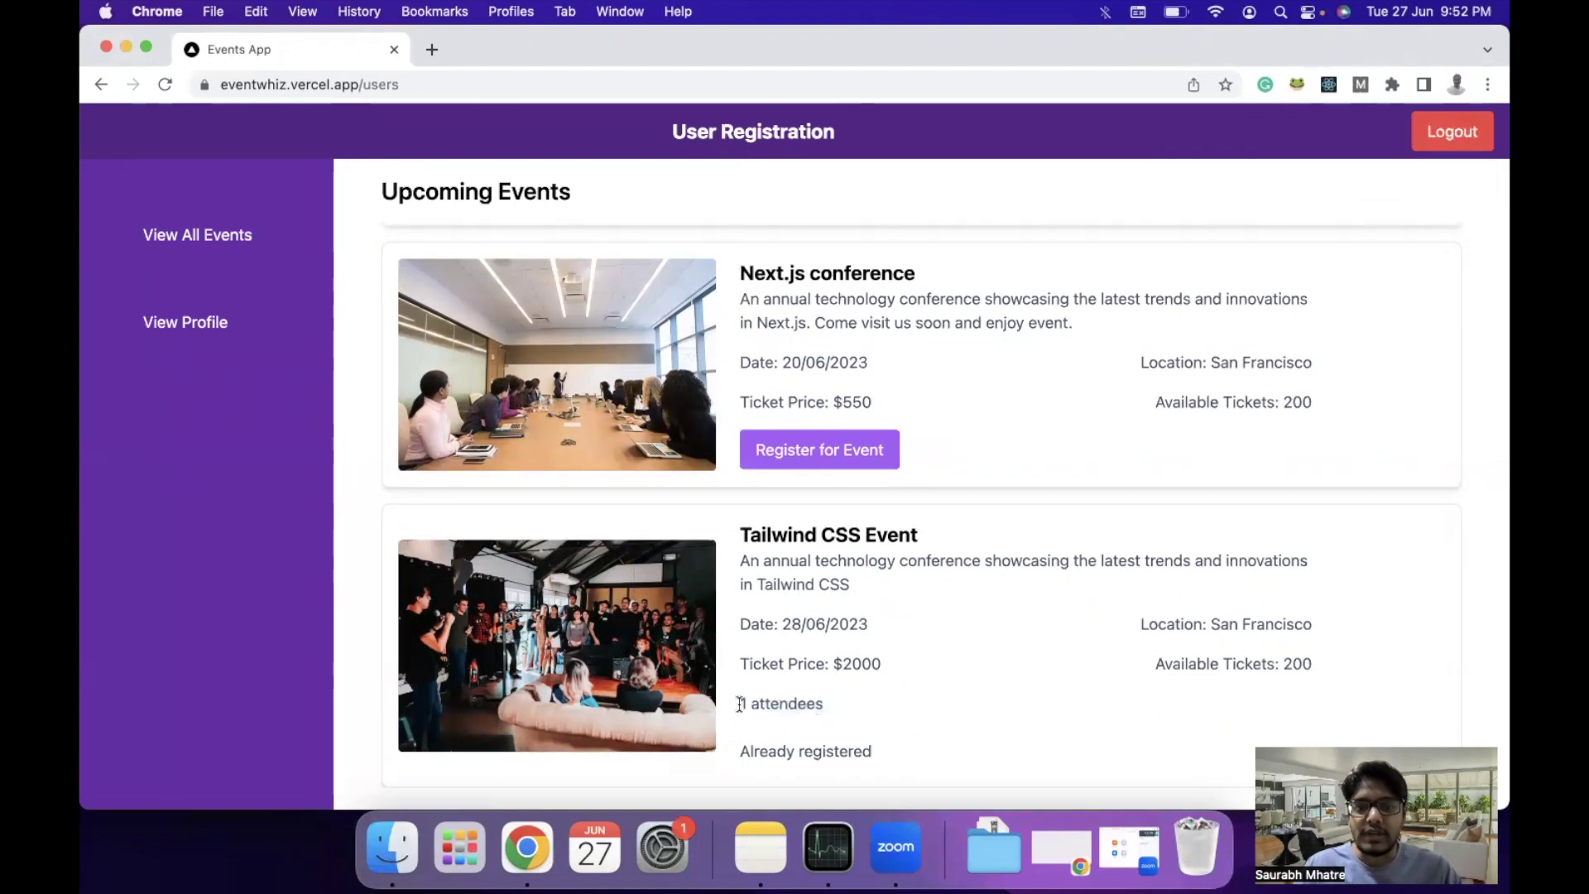
pyautogui.moveTo(739, 704); pyautogui.dragTo(845, 712)
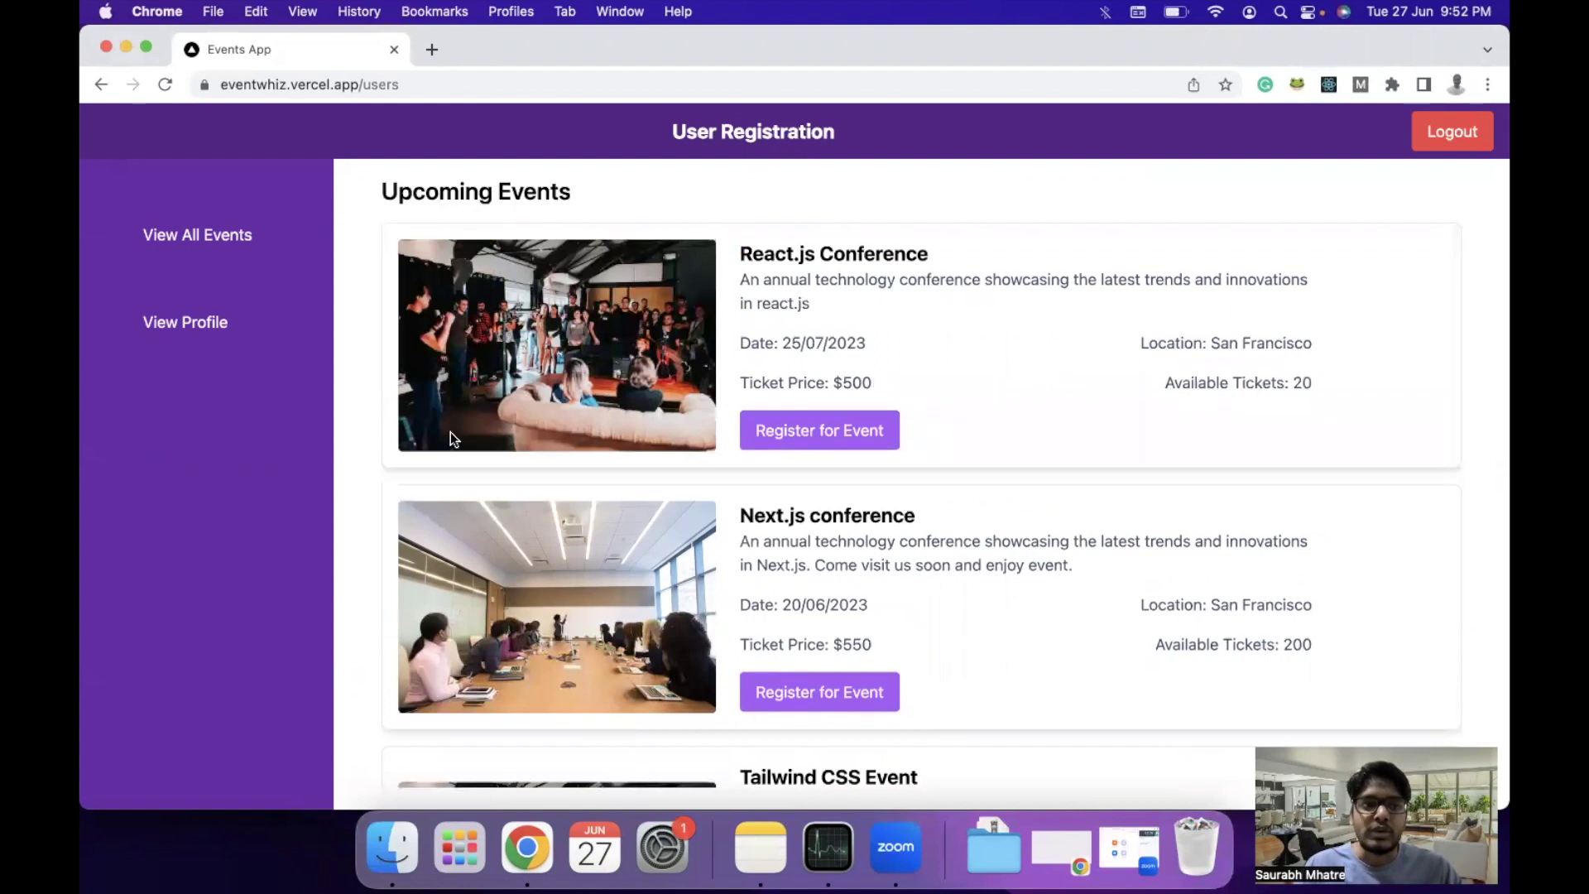
pyautogui.click(185, 326)
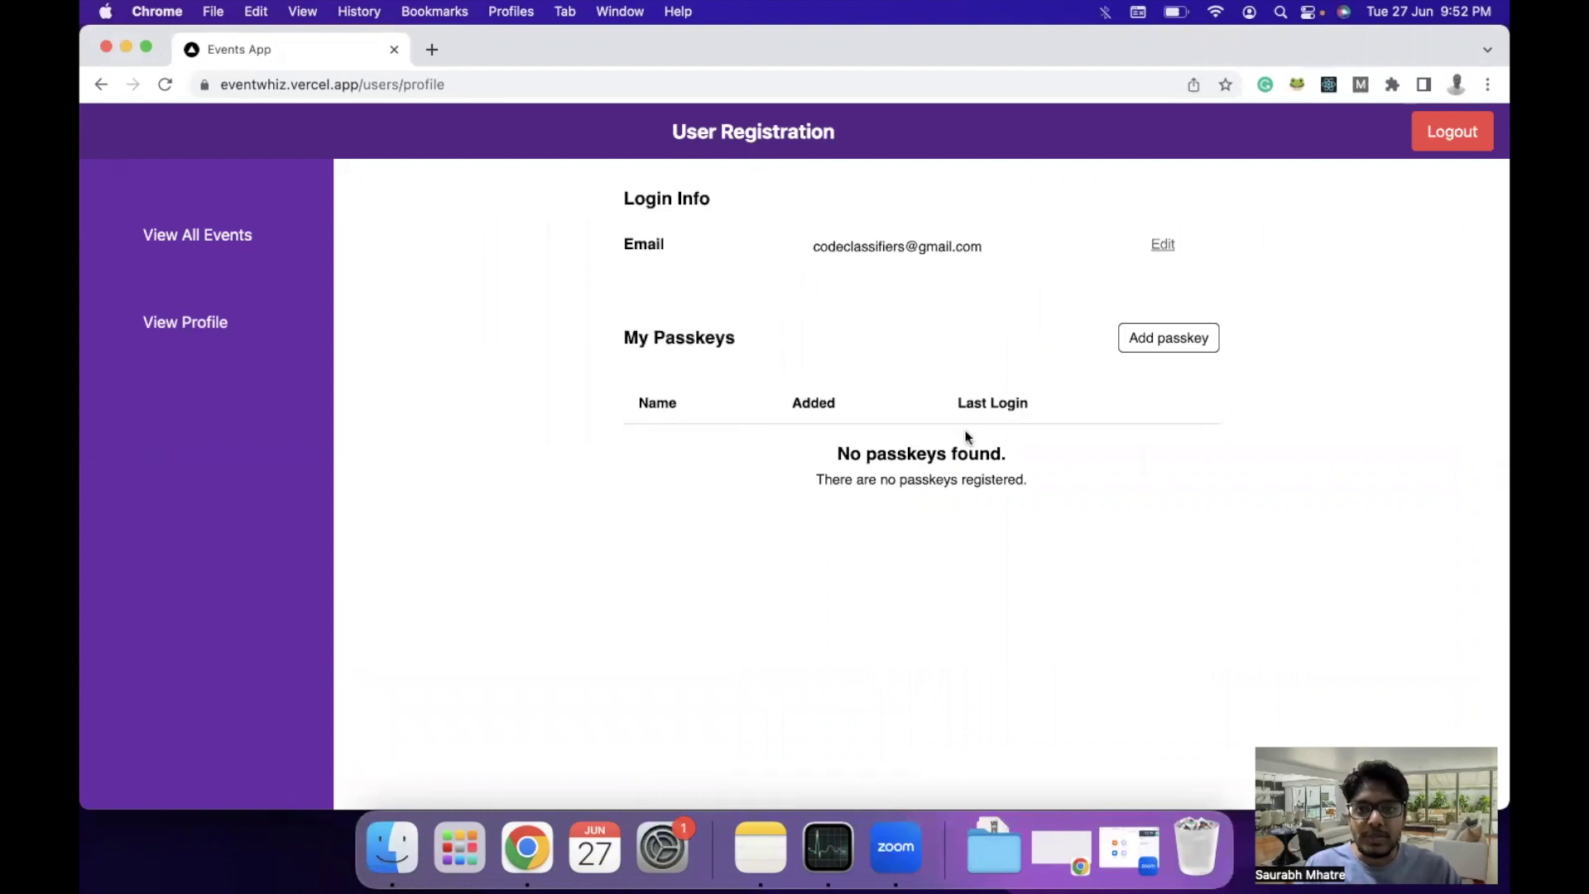
pyautogui.click(206, 240)
pyautogui.scroll(-3, 675, 555)
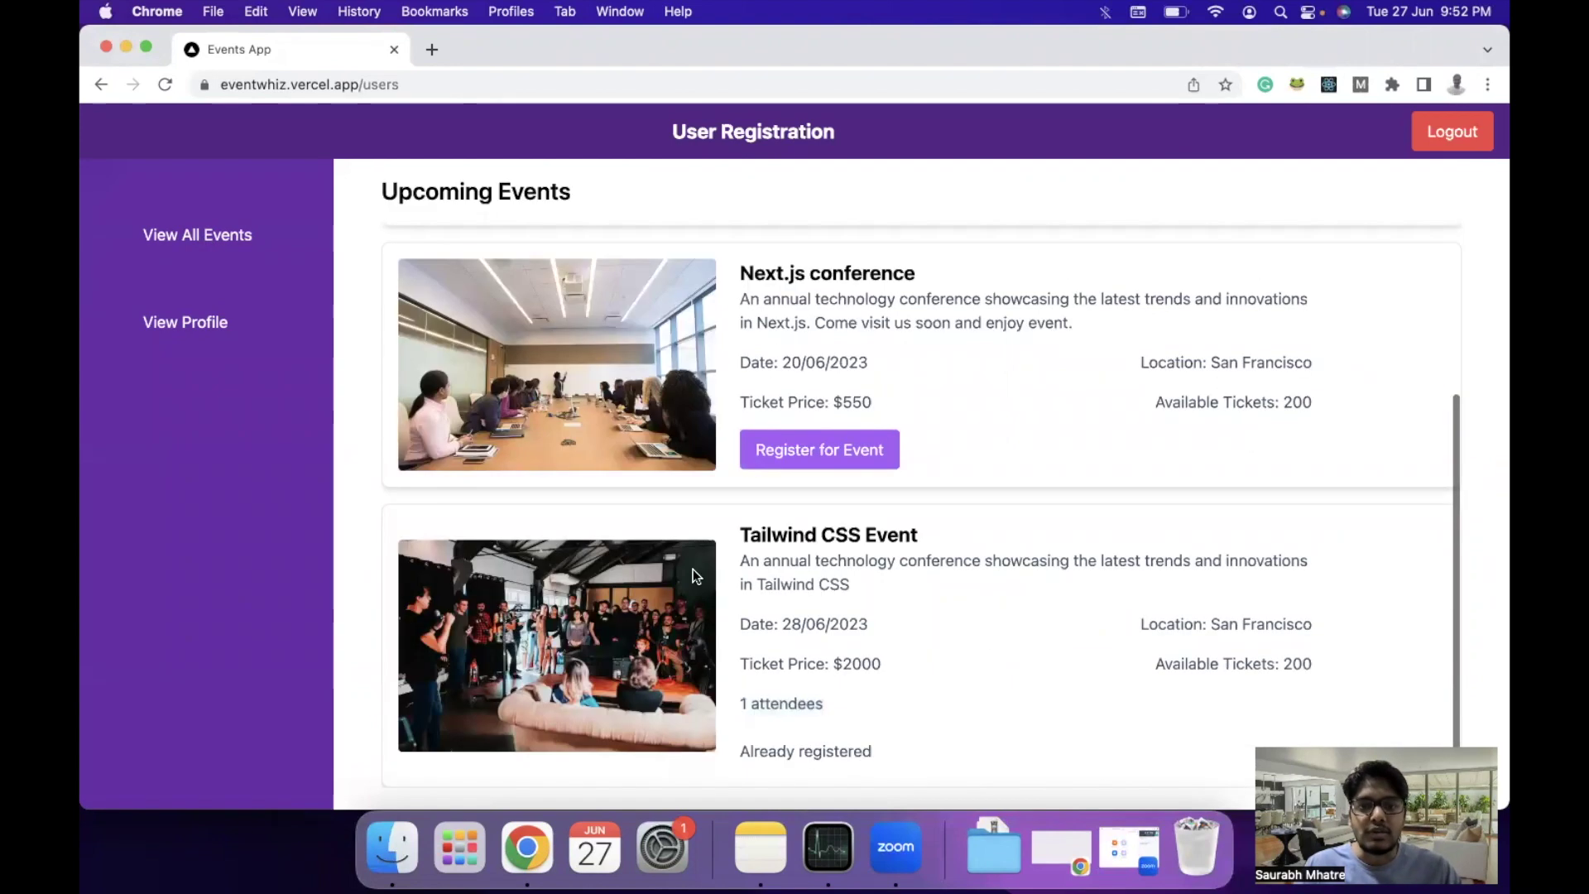
pyautogui.scroll(3, 714, 510)
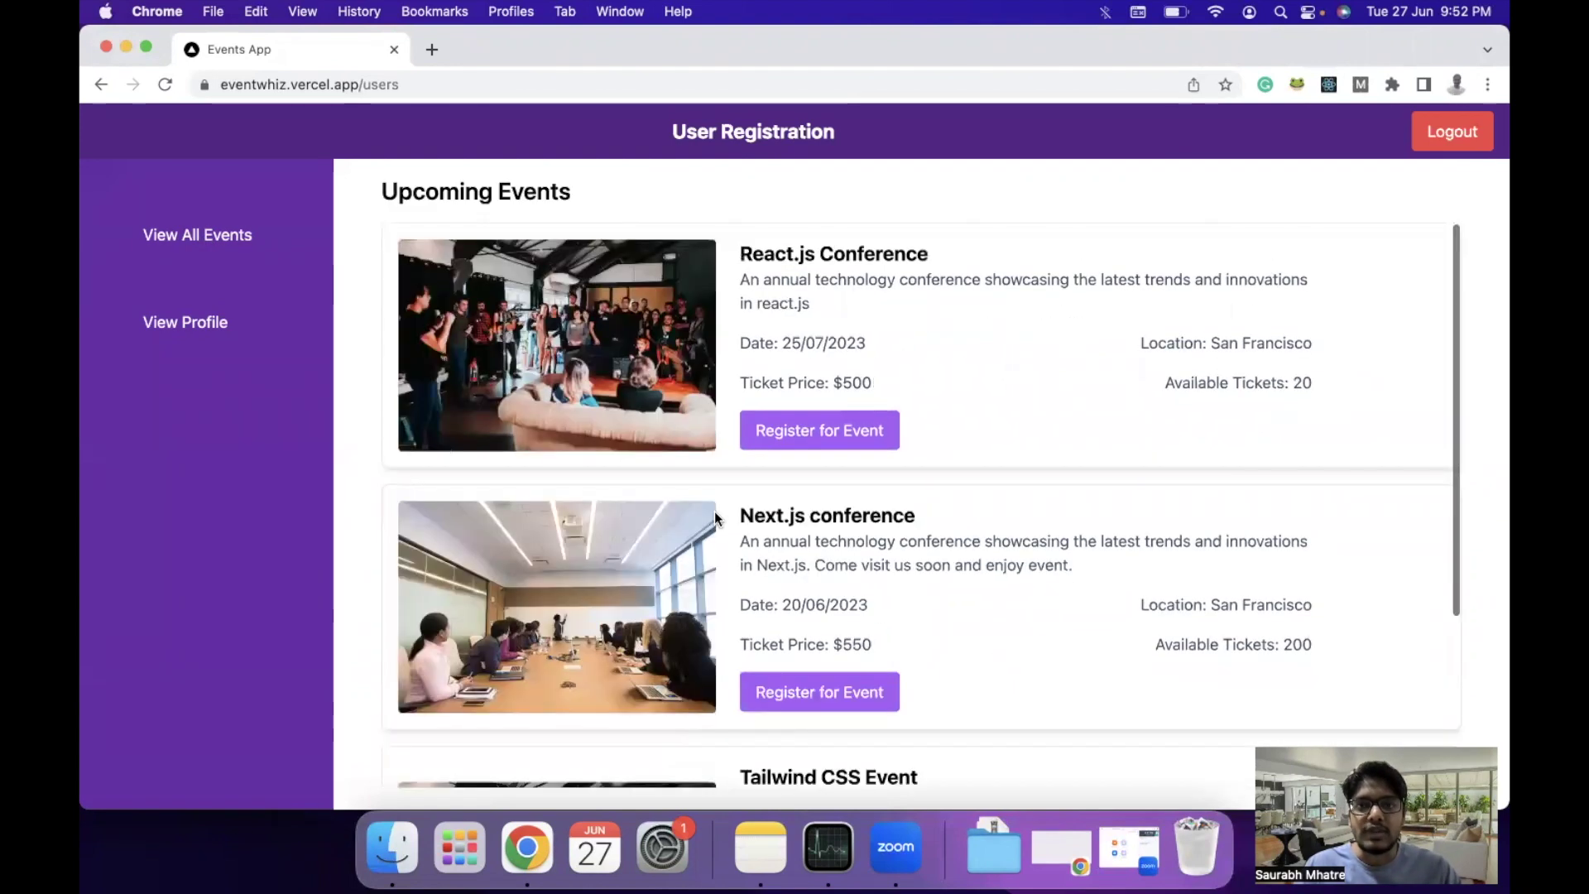
# Log out of the user account and look over the landing page.
pyautogui.click(1453, 142)
pyautogui.scroll(-2, 1060, 588)
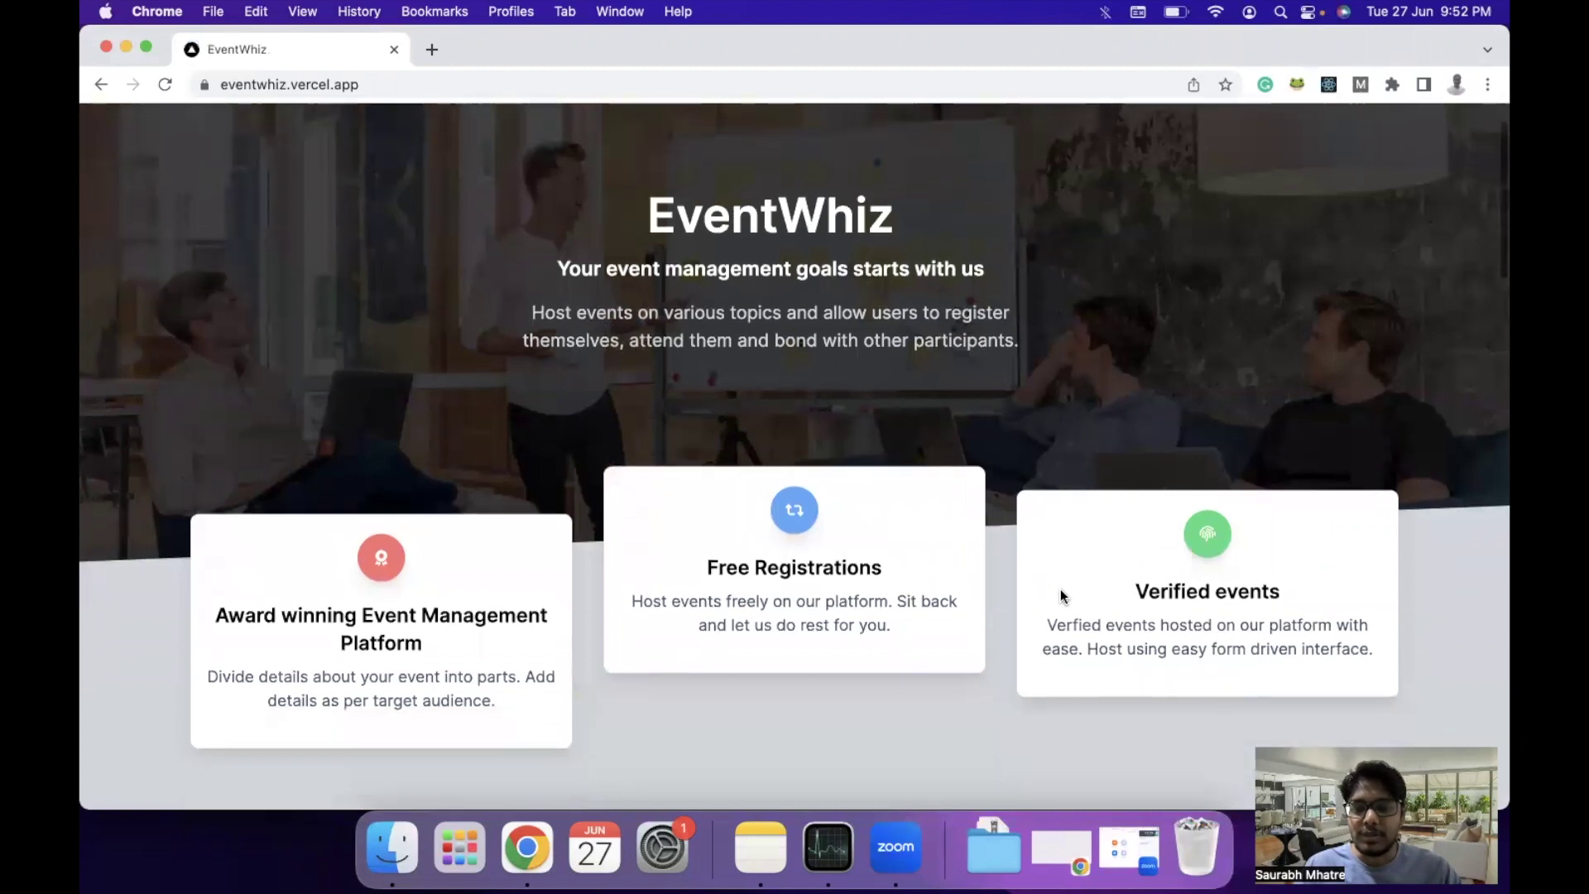
pyautogui.scroll(1, 1060, 589)
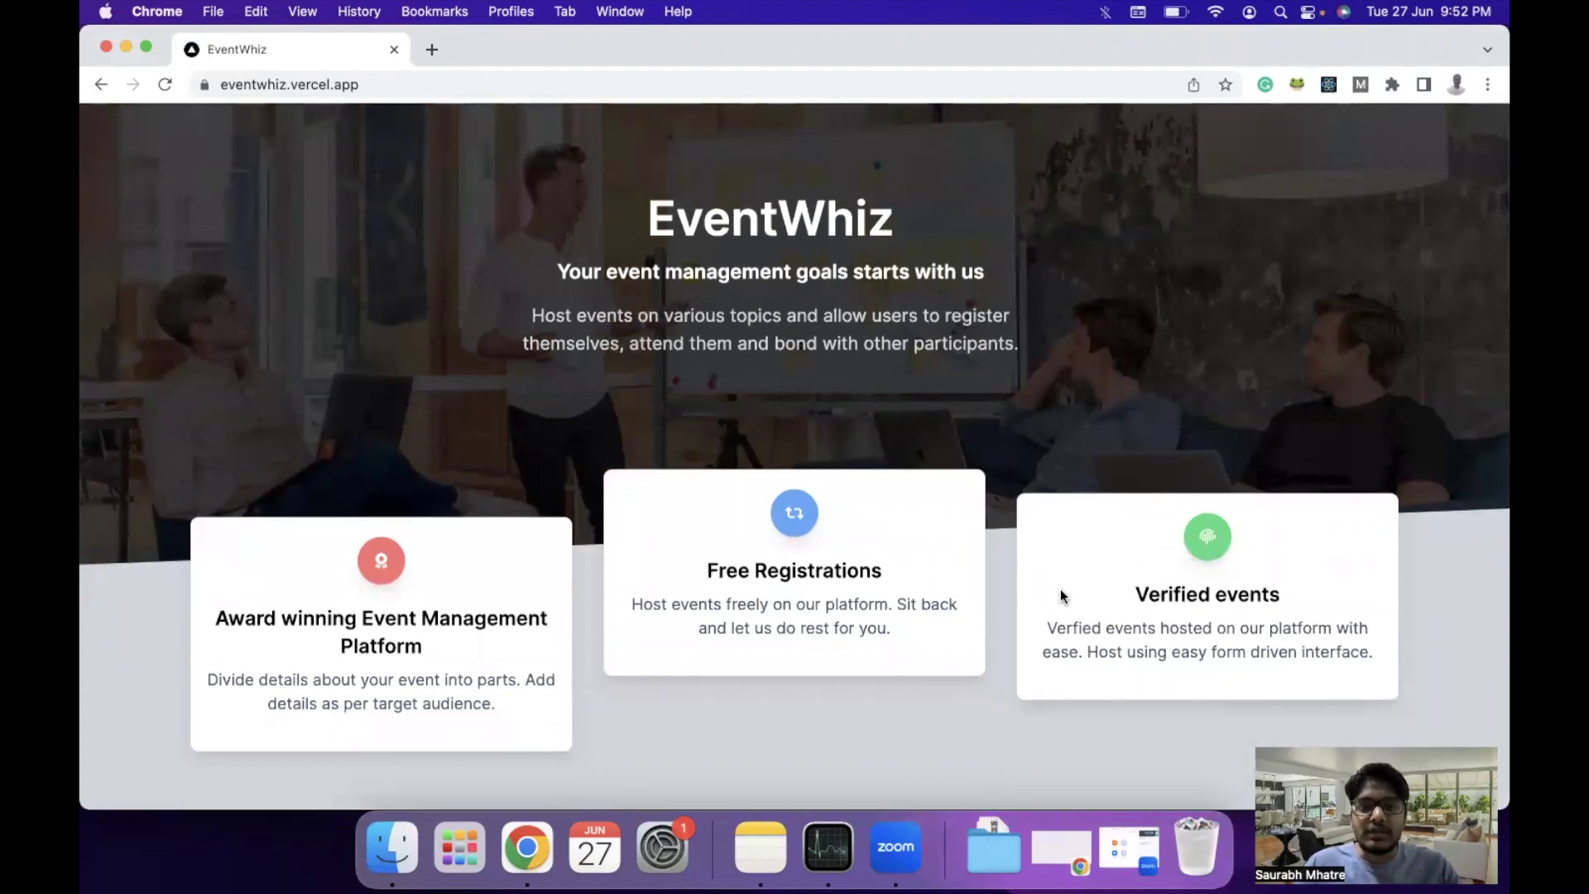